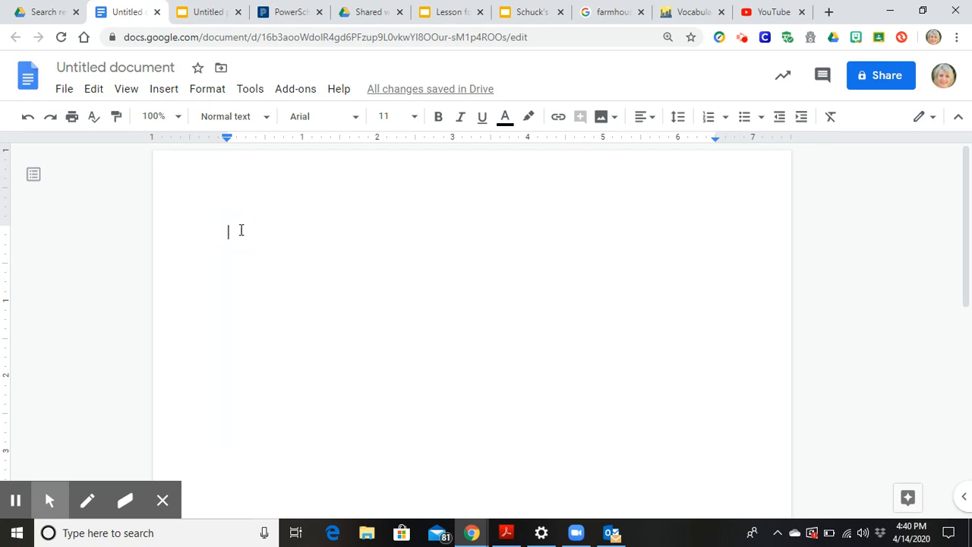
Step: Write the heading in the blank document as the teacher's title and name in possessive form followed by "Weekly Lesson Plan"
{"action": "type", "text": "Ms. Perkins’"}
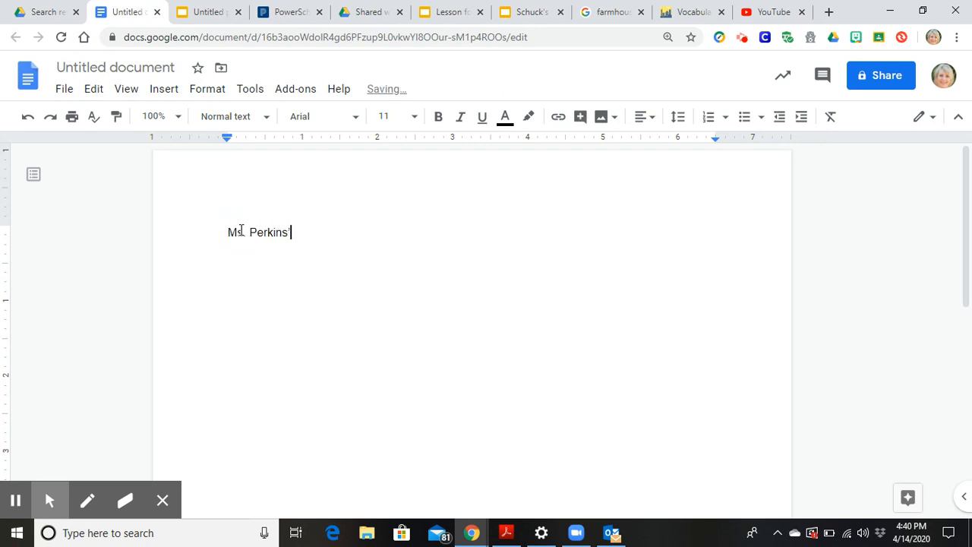
{"action": "type", "text": "' Weekly Lesson Plan"}
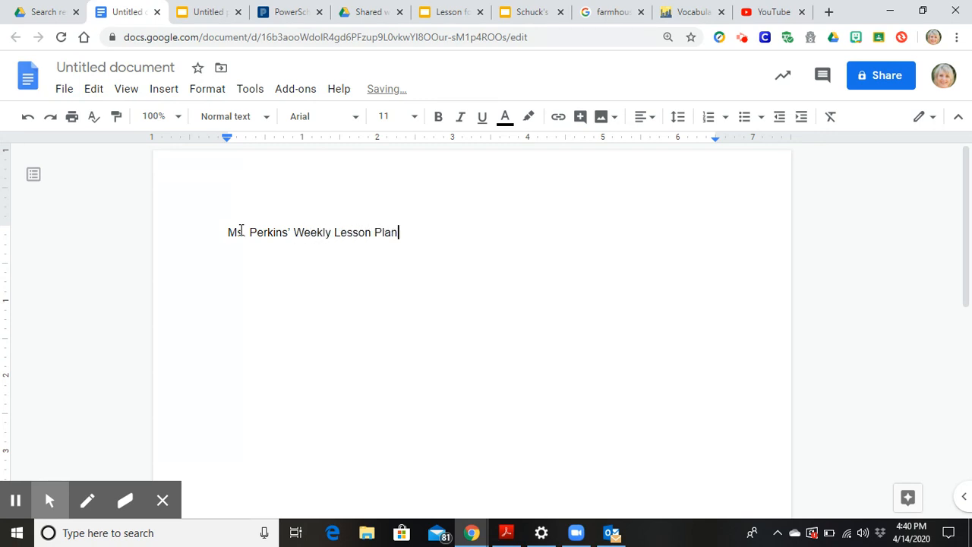
{"action": "left_click", "coordinate": [269, 281]}
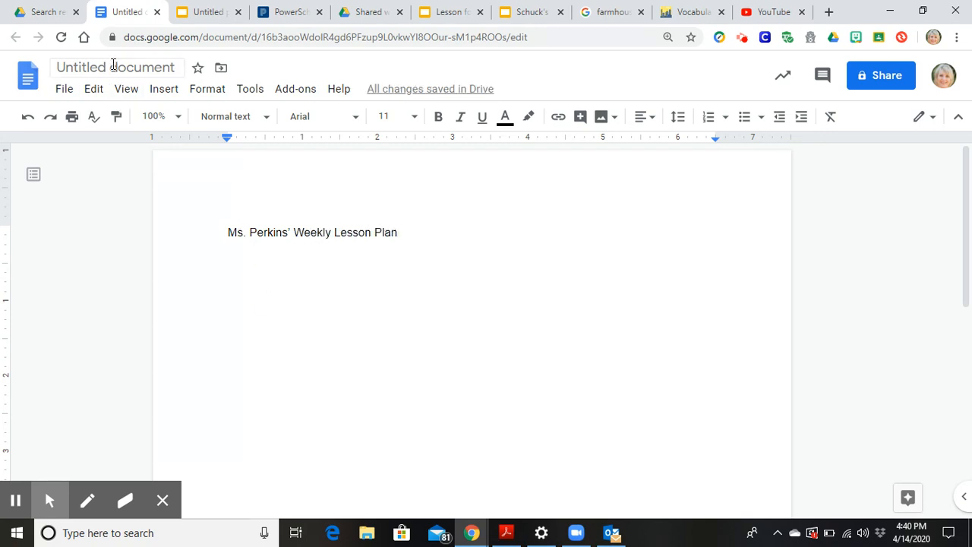
Step: Rename the untitled document with the teacher's name in possessive form followed by "Weekly Lesson Plan"
{"action": "left_click", "coordinate": [112, 68]}
{"action": "left_click", "coordinate": [79, 70]}
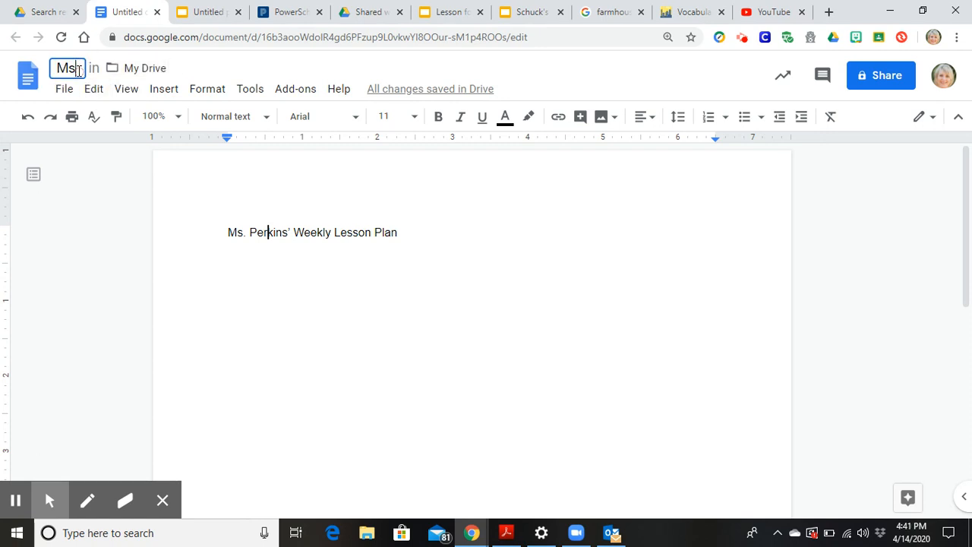
{"action": "left_click", "coordinate": [245, 230]}
{"action": "type", "text": "Perkins' We"}
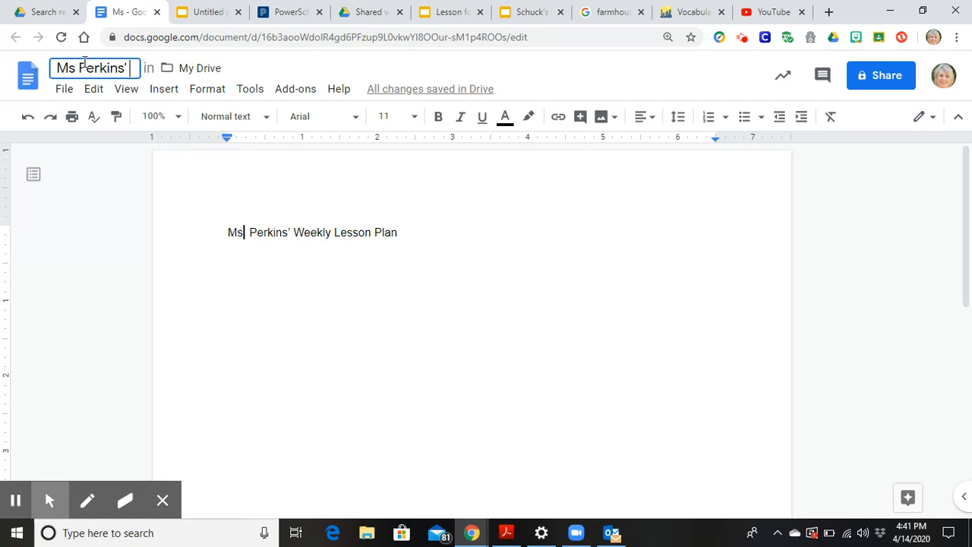
{"action": "type", "text": "ekly Lesson Plan"}
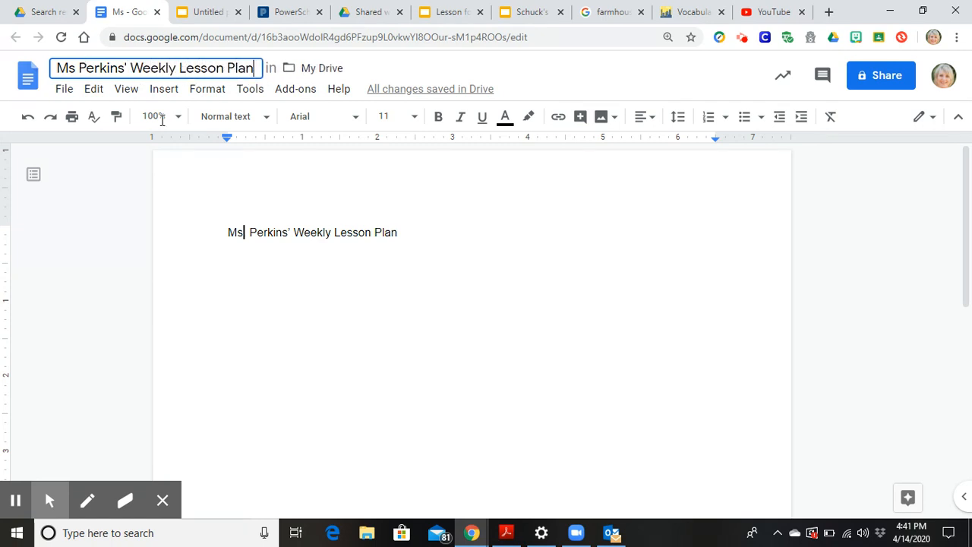
{"action": "left_click", "coordinate": [199, 181]}
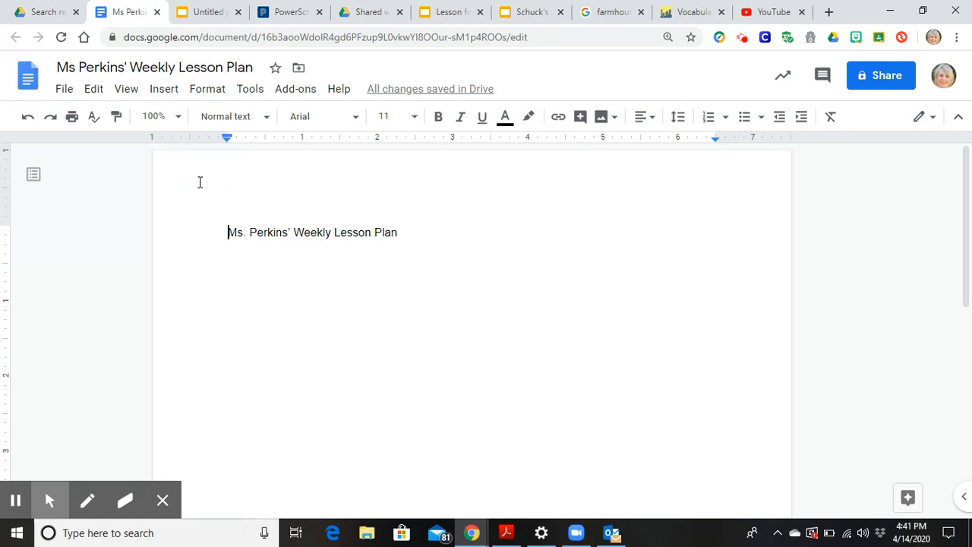
Step: Set the document's page orientation to Landscape
{"action": "left_click", "coordinate": [65, 89]}
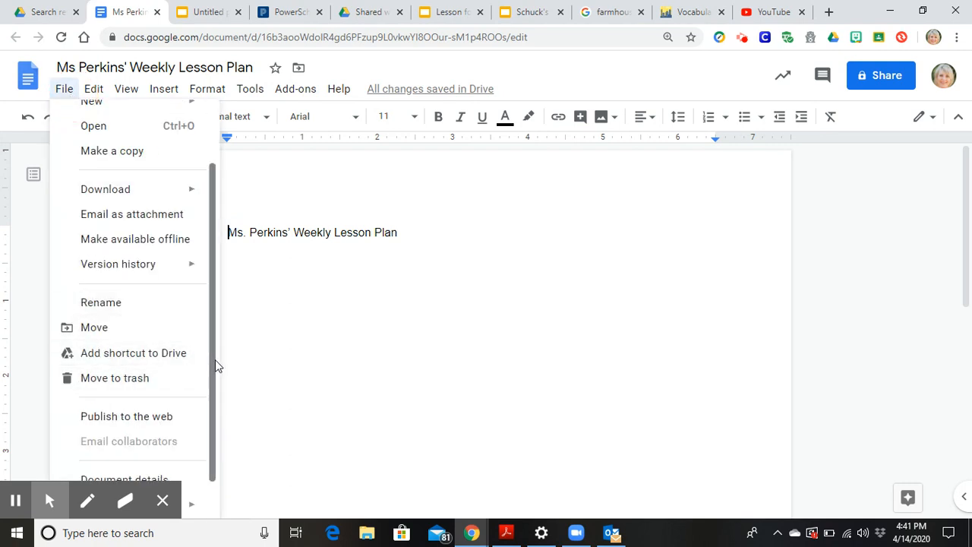
{"action": "left_click_drag", "start_coordinate": [214, 360], "coordinate": [214, 449]}
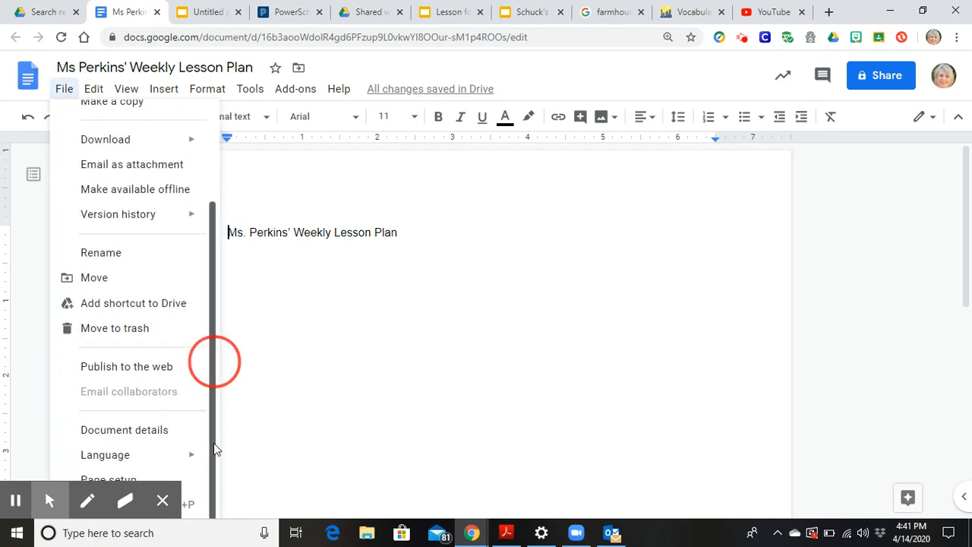
{"action": "left_click", "coordinate": [131, 475]}
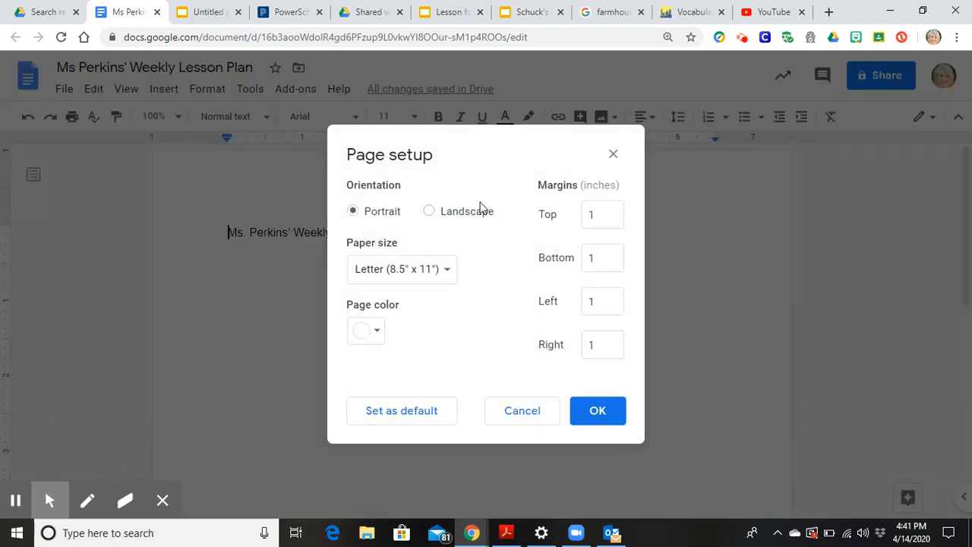
{"action": "left_click", "coordinate": [429, 211]}
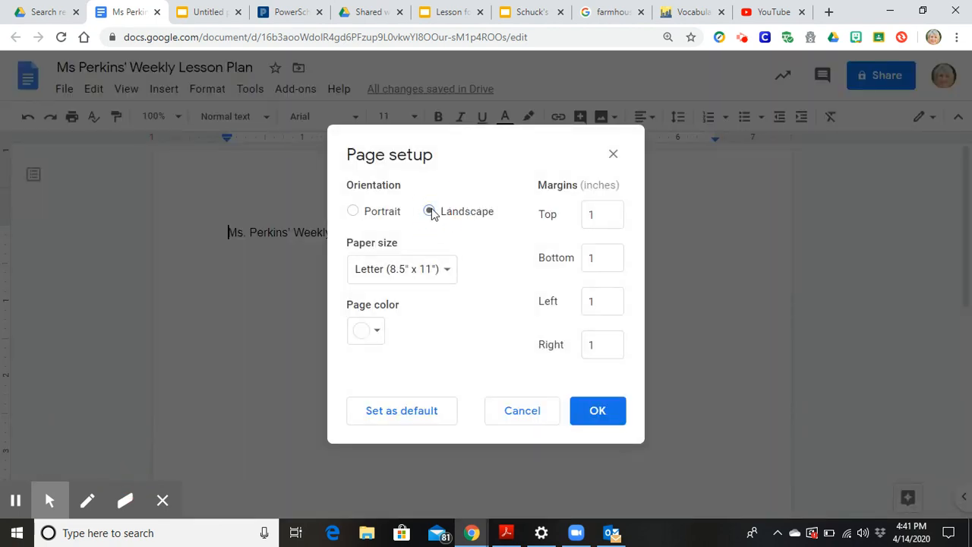
{"action": "left_click", "coordinate": [597, 414]}
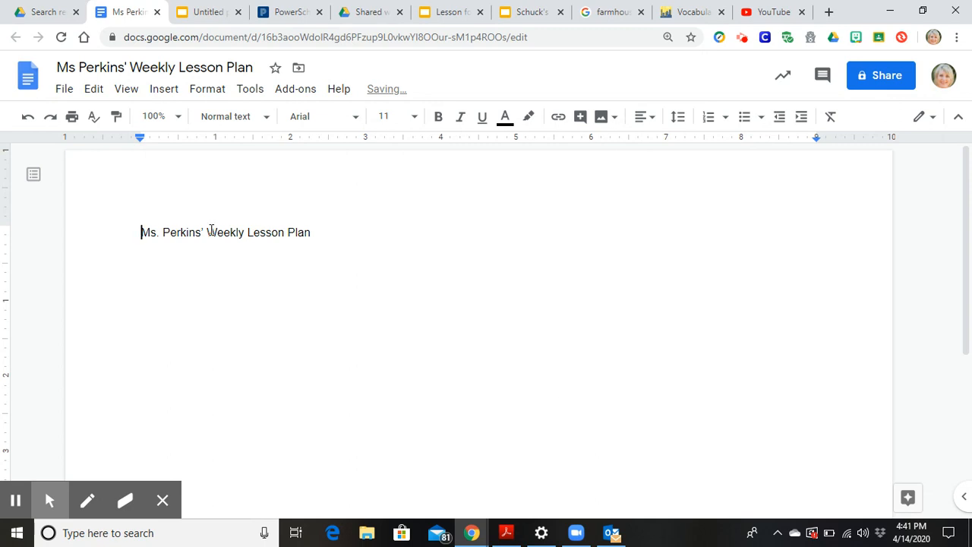
Step: Insert a table with six columns and six rows on a new line below the heading
{"action": "left_click", "coordinate": [330, 232]}
{"action": "key", "text": "Return"}
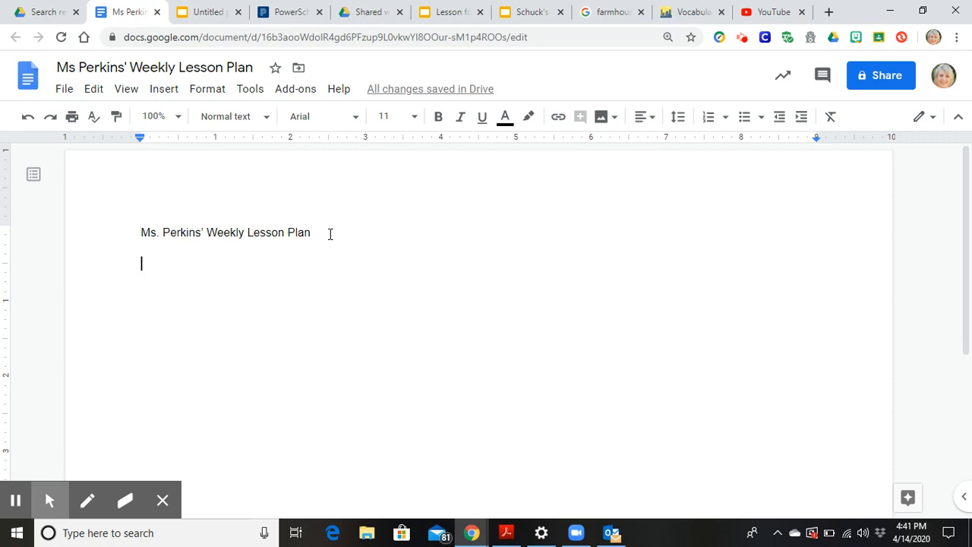
{"action": "left_click", "coordinate": [170, 94]}
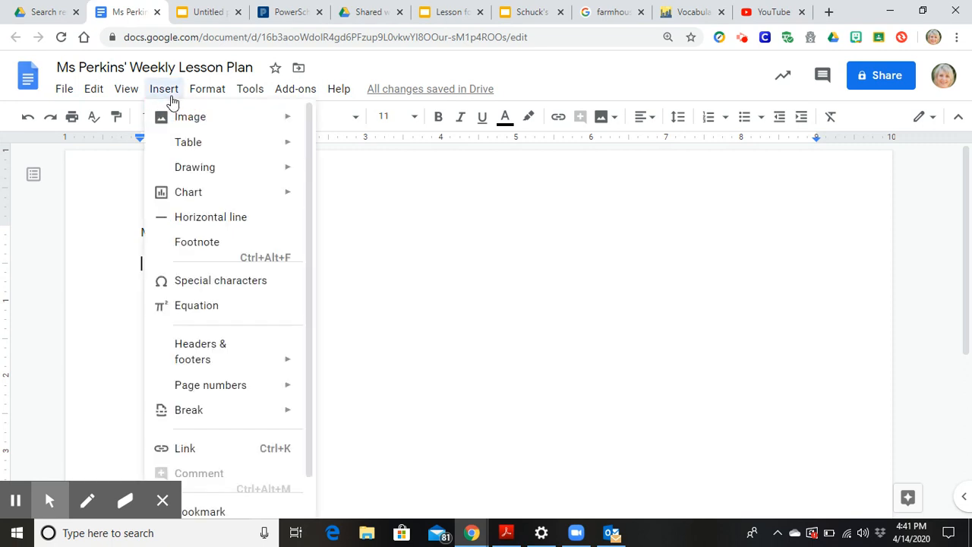
{"action": "mouse_move", "coordinate": [195, 150]}
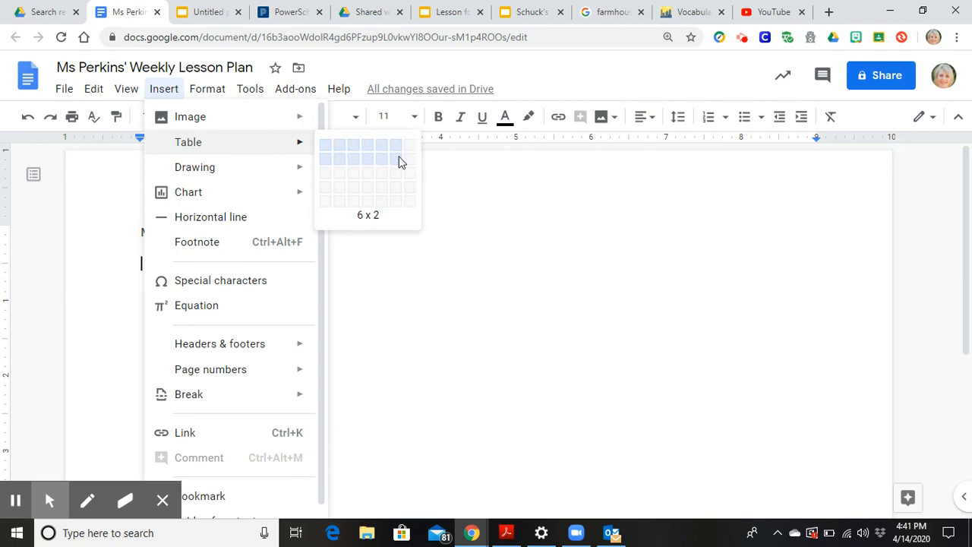
{"action": "left_click", "coordinate": [400, 219]}
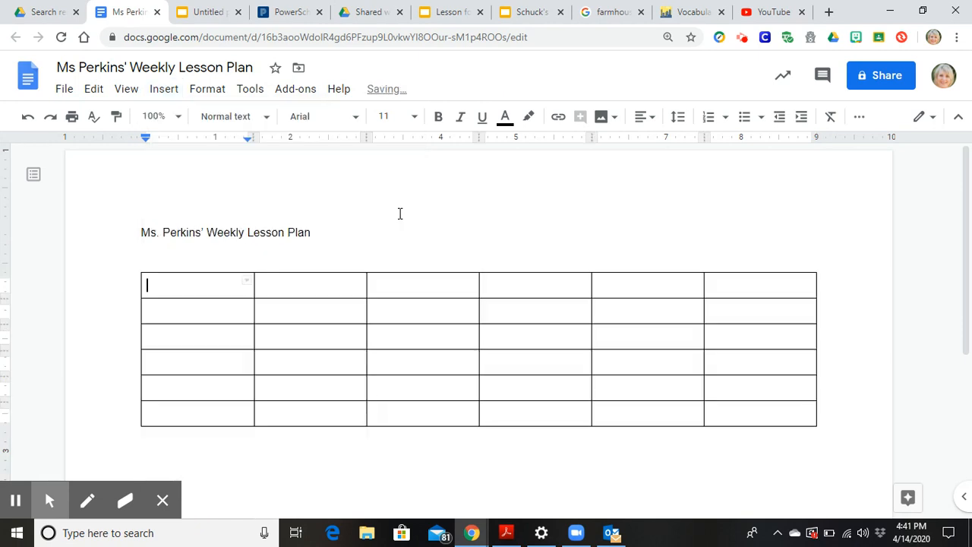
Step: Label the first column's rows below the header row Work Work, Reading, Math, Writing and Science/Social Studies
{"action": "left_click", "coordinate": [176, 310]}
{"action": "type", "text": "Work Work"}
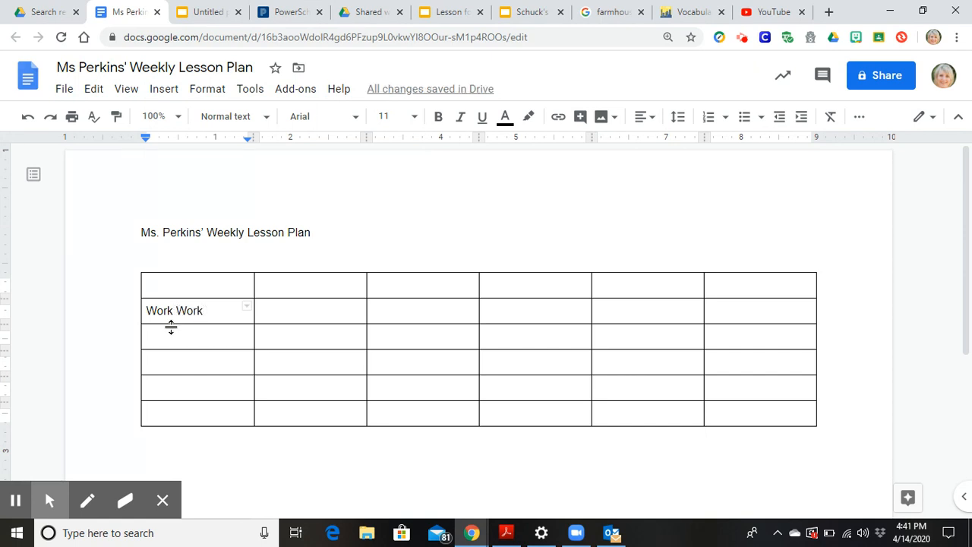
{"action": "left_click", "coordinate": [173, 337]}
{"action": "type", "text": "Read"}
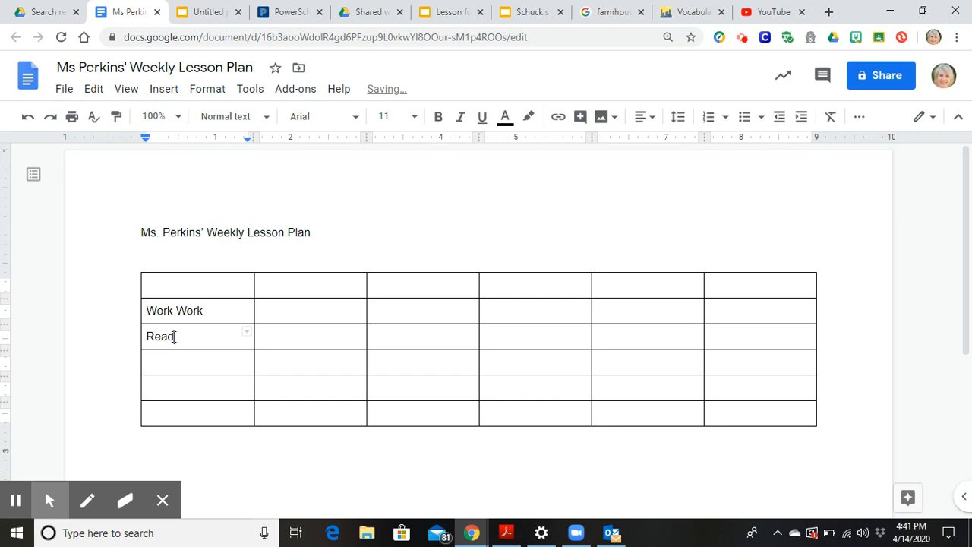
{"action": "type", "text": "ing"}
{"action": "left_click", "coordinate": [172, 365]}
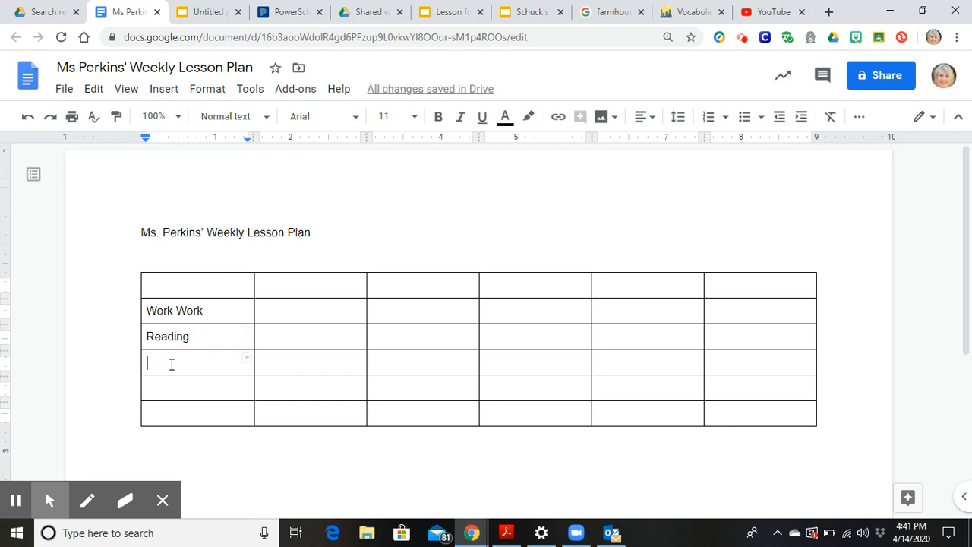
{"action": "type", "text": "Math"}
{"action": "left_click", "coordinate": [164, 388]}
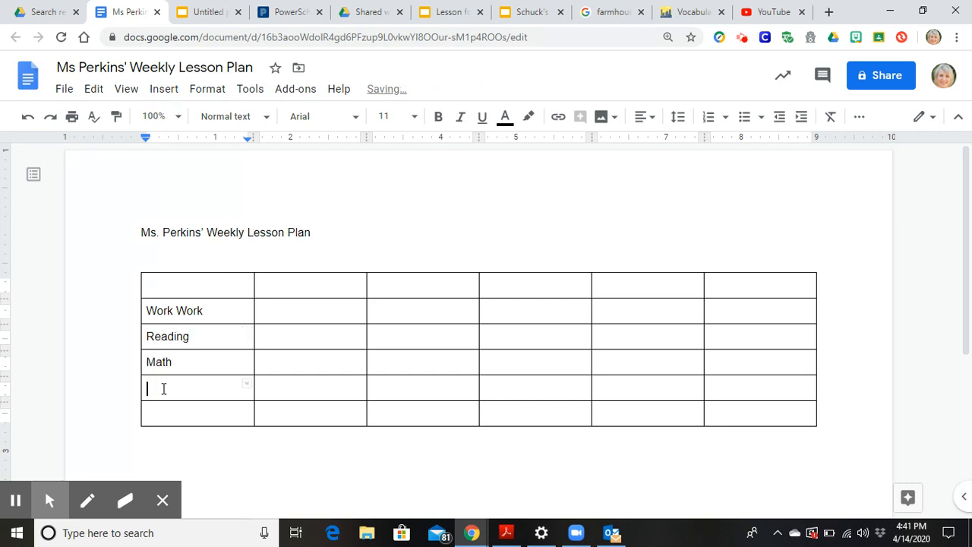
{"action": "type", "text": "Writing"}
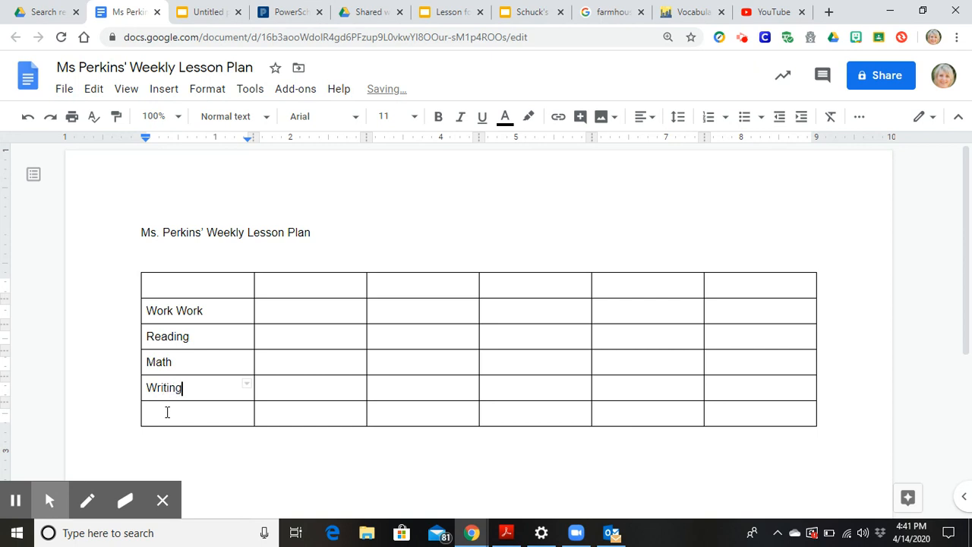
{"action": "left_click", "coordinate": [167, 412]}
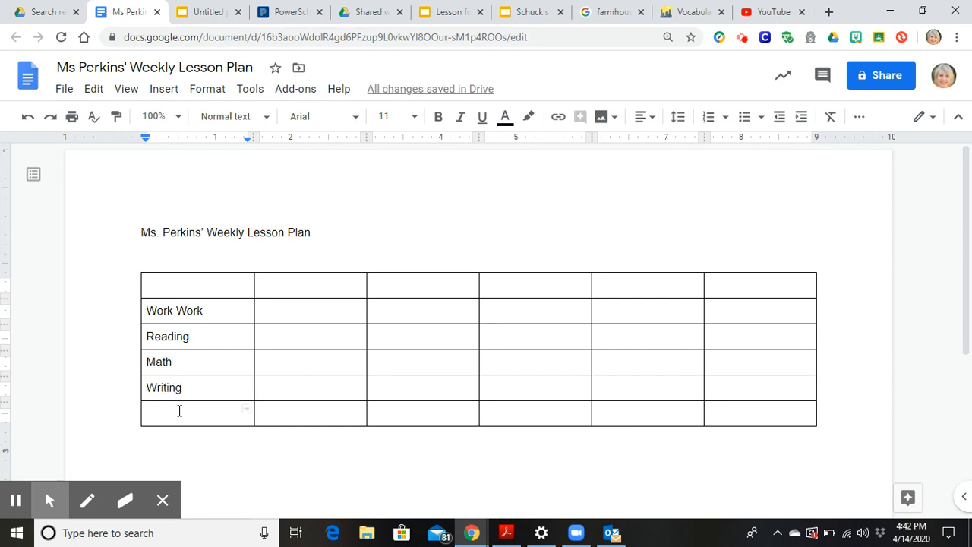
{"action": "type", "text": "Science"}
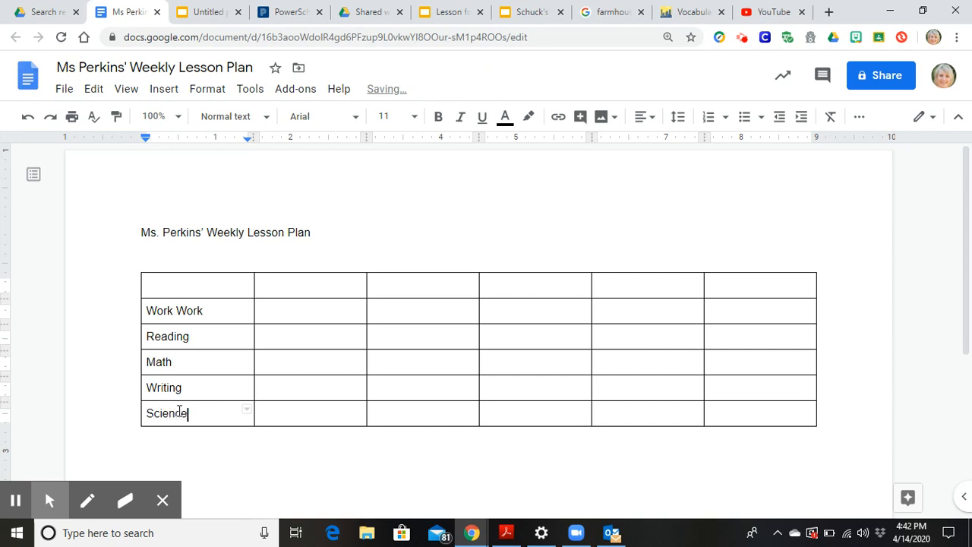
{"action": "type", "text": "/Social Studies"}
Step: Fill the header row from the second column onward with the weekdays Monday, Tuesday, Wednesday, Thursday and Friday
{"action": "left_click", "coordinate": [298, 285]}
{"action": "type", "text": "Monday"}
{"action": "key", "text": "Tab"}
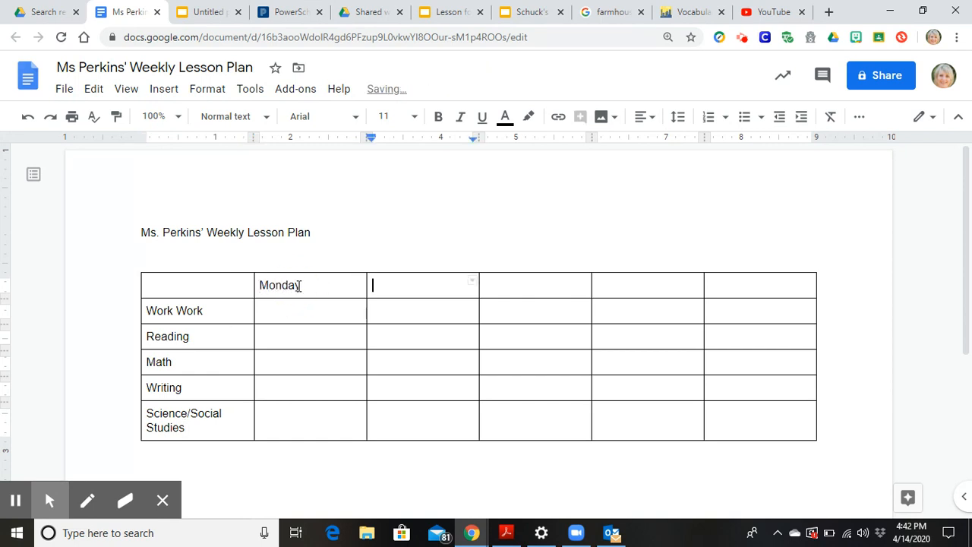
{"action": "type", "text": "Tuesday"}
{"action": "key", "text": "Tab"}
{"action": "type", "text": "Wednesday"}
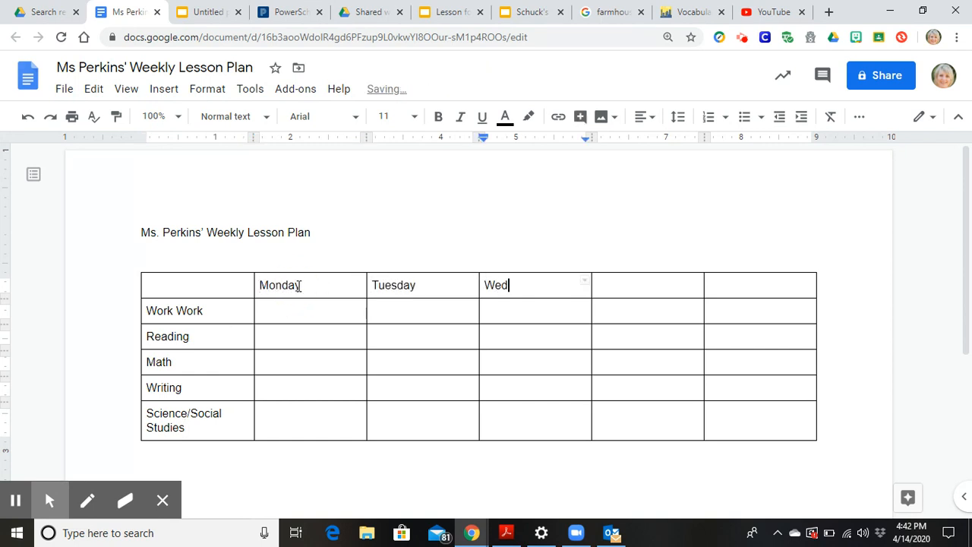
{"action": "key", "text": "Tab"}
{"action": "type", "text": "Thursday"}
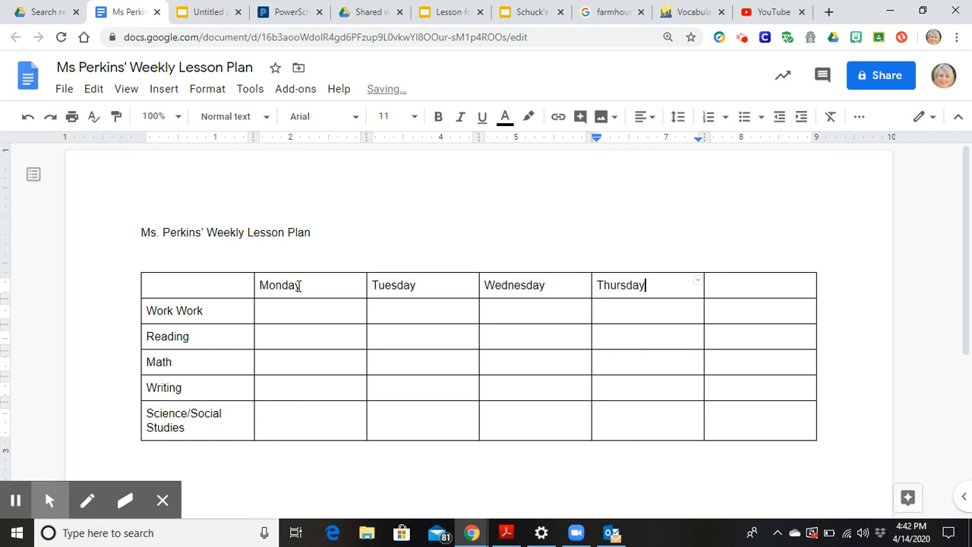
{"action": "key", "text": "Tab"}
{"action": "type", "text": "Friday"}
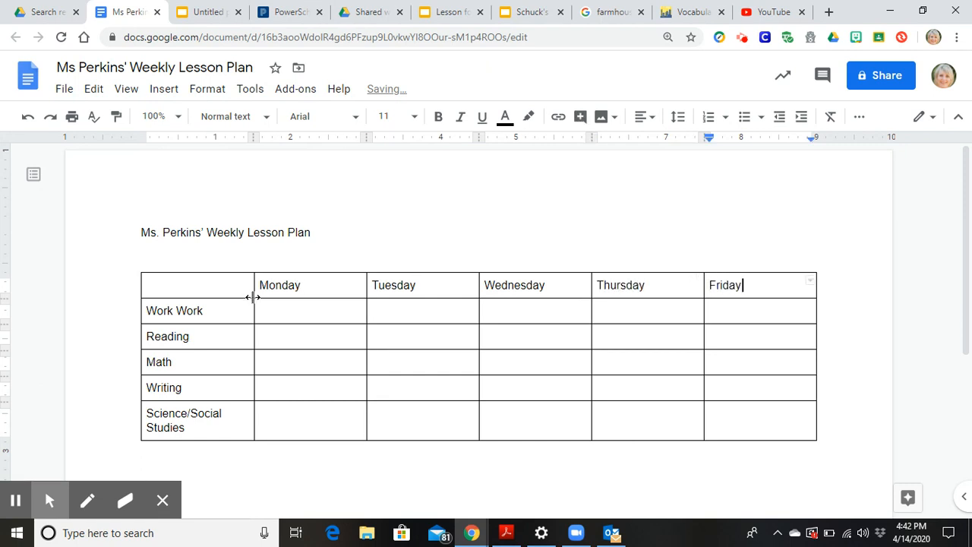
Step: View the VocabularySpellingCity home page and open a new browser tab
{"action": "left_click", "coordinate": [274, 307]}
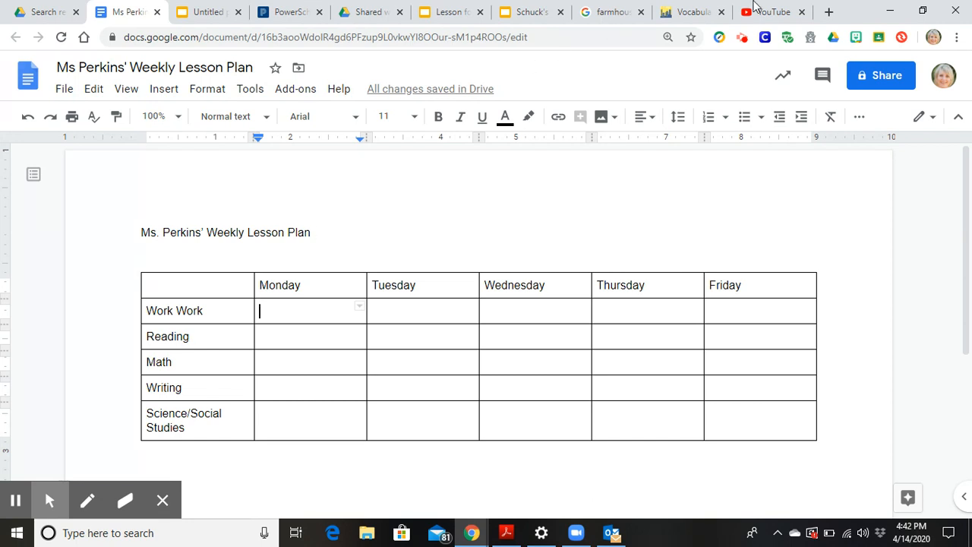
{"action": "left_click", "coordinate": [688, 12]}
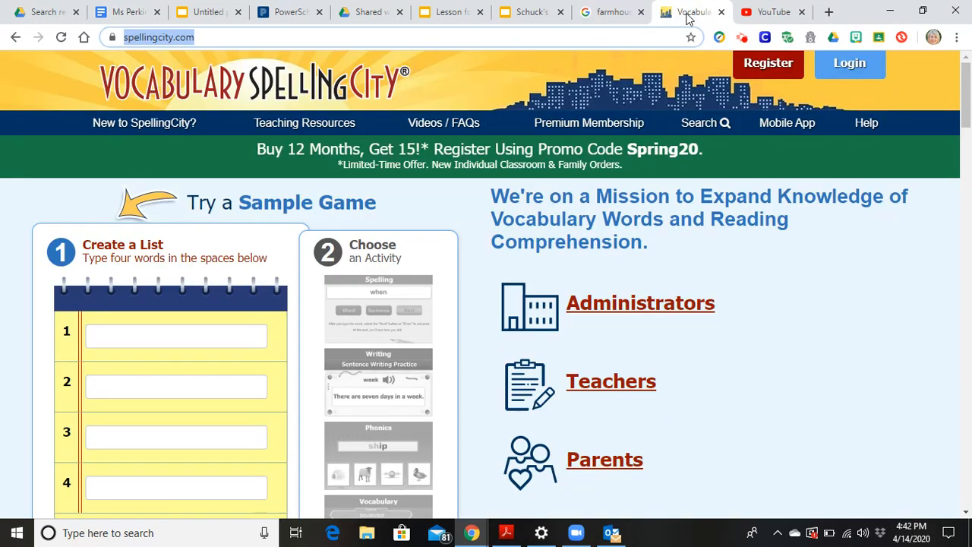
{"action": "left_click", "coordinate": [830, 11]}
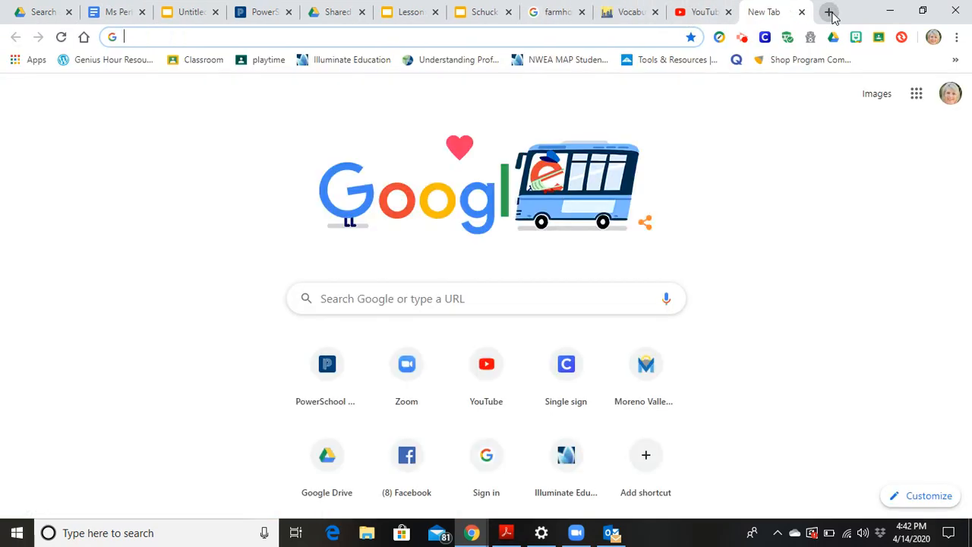
Step: Switch to Google Drive, clear the existing search and search for all files of type Videos
{"action": "left_click", "coordinate": [38, 13]}
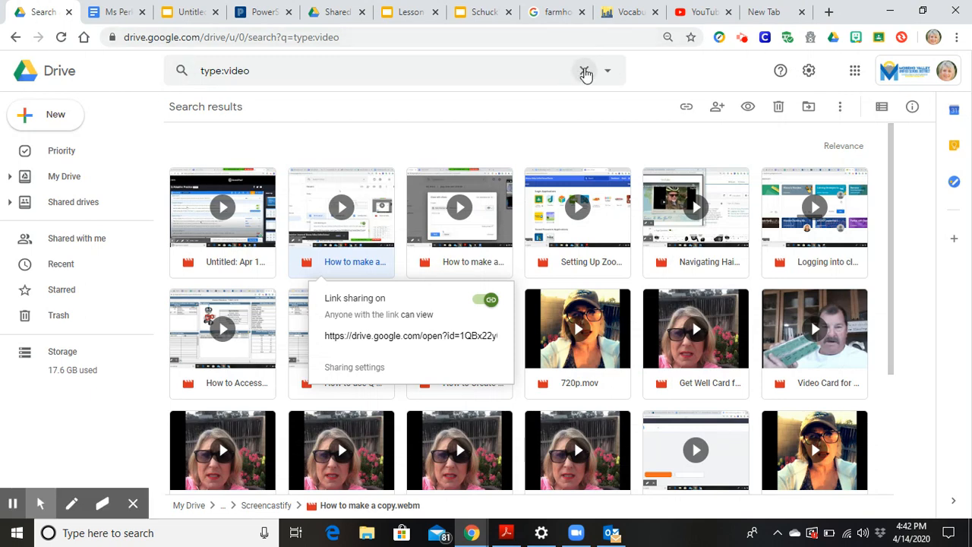
{"action": "left_click", "coordinate": [585, 73]}
{"action": "left_click", "coordinate": [607, 73]}
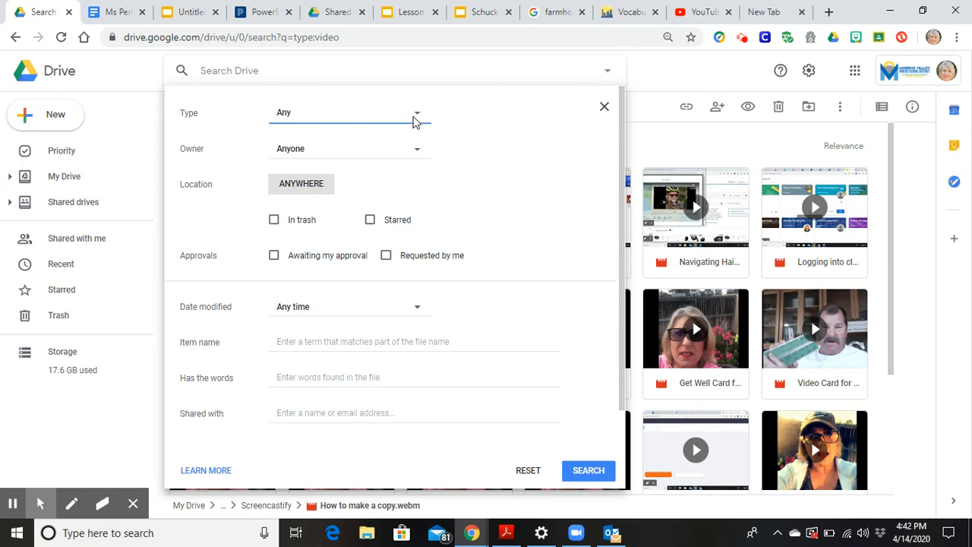
{"action": "left_click", "coordinate": [420, 119]}
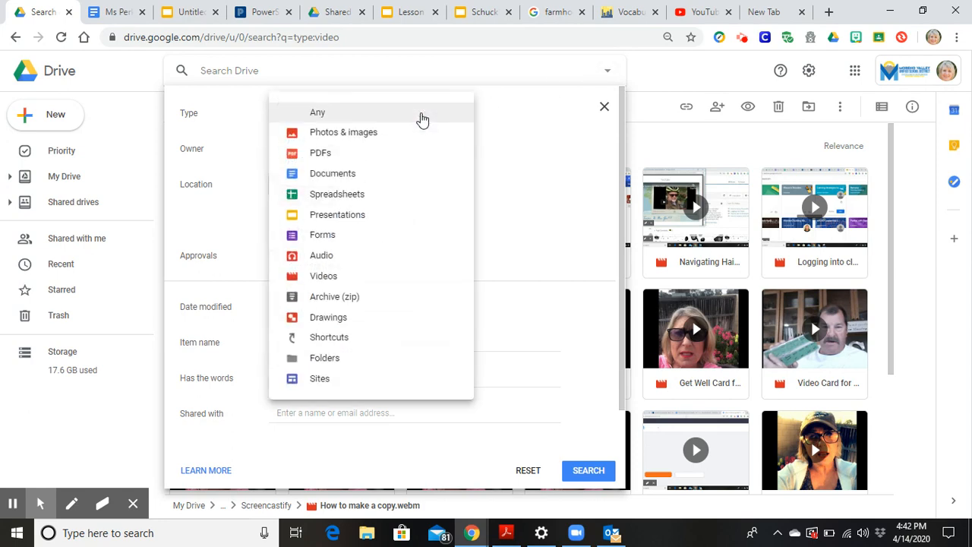
{"action": "left_click", "coordinate": [346, 280]}
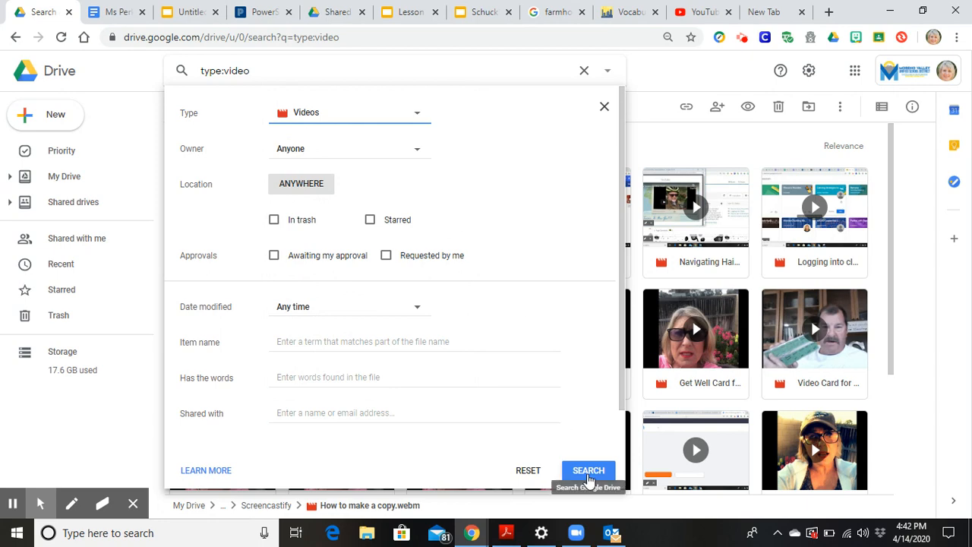
{"action": "left_click", "coordinate": [588, 474]}
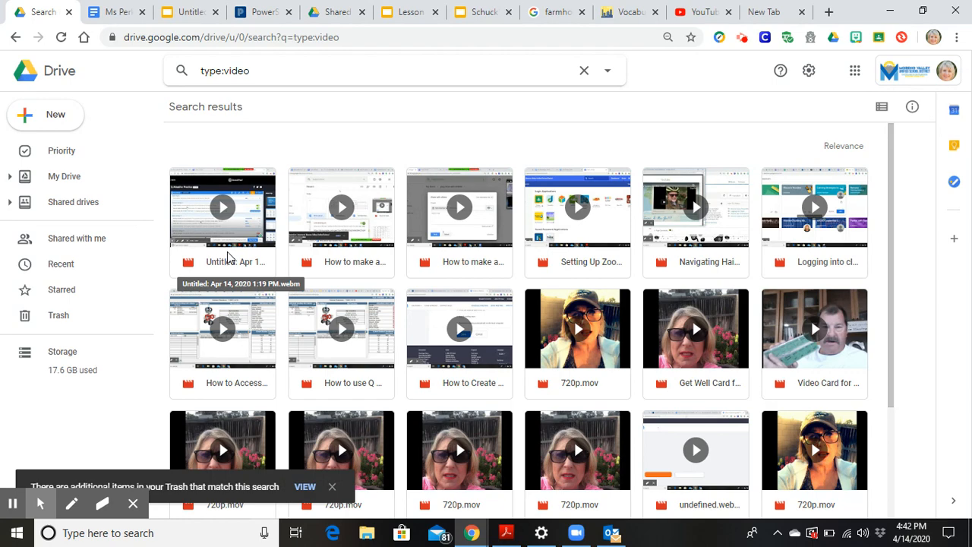
Step: Copy the shareable link of the video "Untitled: Apr 14, 2020 1:19 PM.webm" and return to the weekly lesson plan document
{"action": "right_click", "coordinate": [226, 257]}
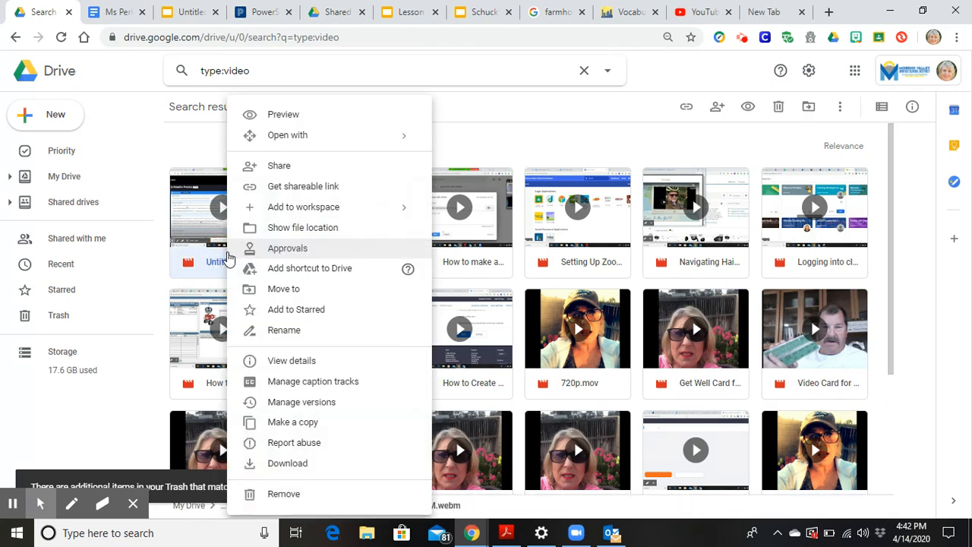
{"action": "left_click", "coordinate": [311, 186]}
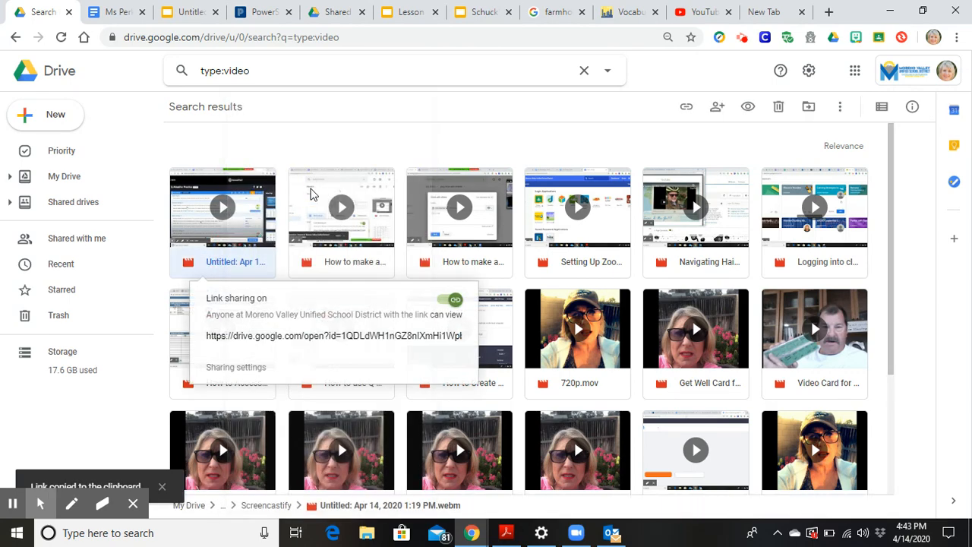
{"action": "left_click", "coordinate": [118, 13]}
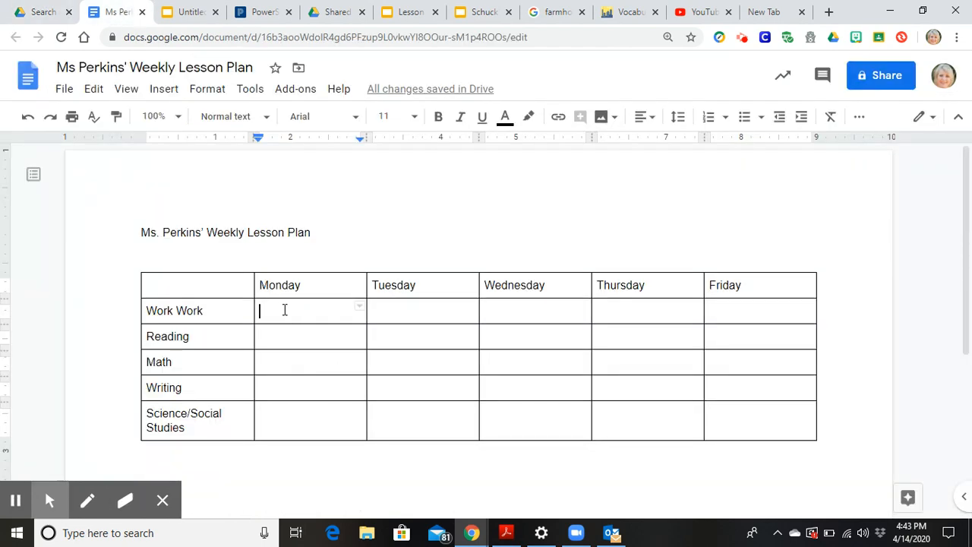
Step: Enter "How to Videos" and, on a new line, "How to Use Spelling City" in Monday's Work Work cell
{"action": "type", "text": "How to Videos"}
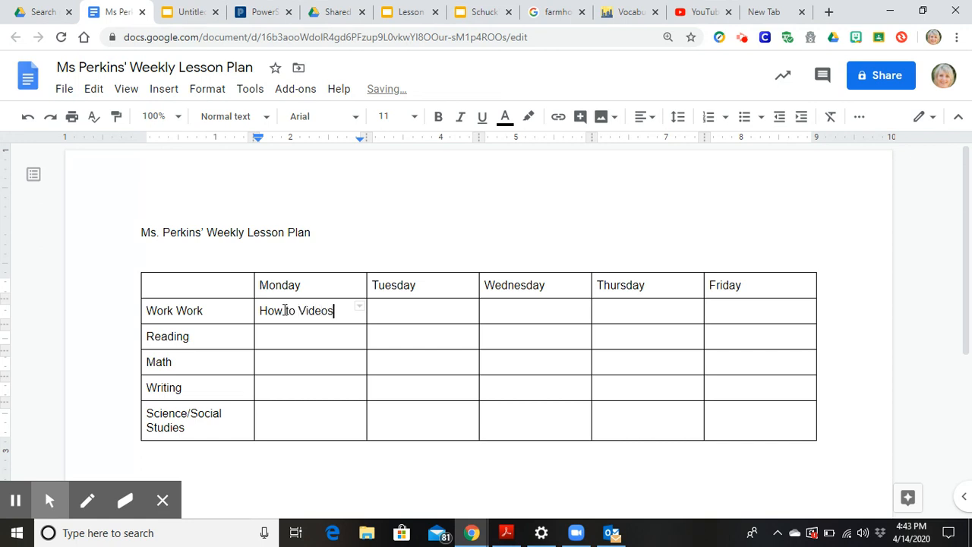
{"action": "key", "text": "Return"}
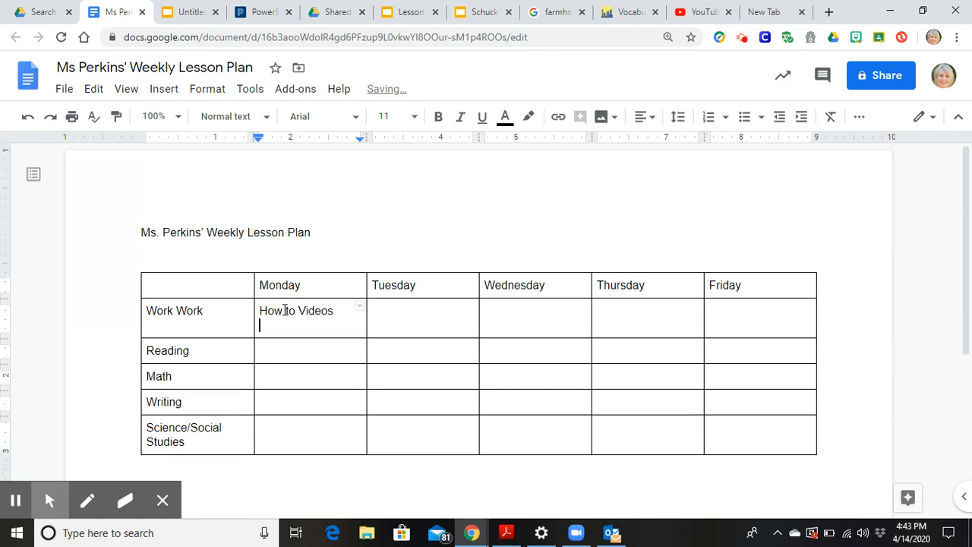
{"action": "type", "text": "How to Use "}
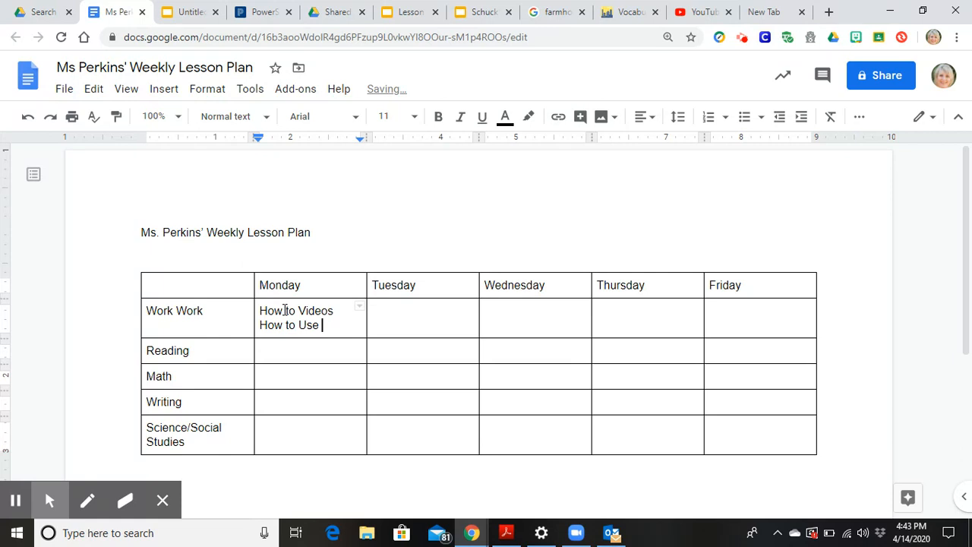
{"action": "type", "text": "Spelling City"}
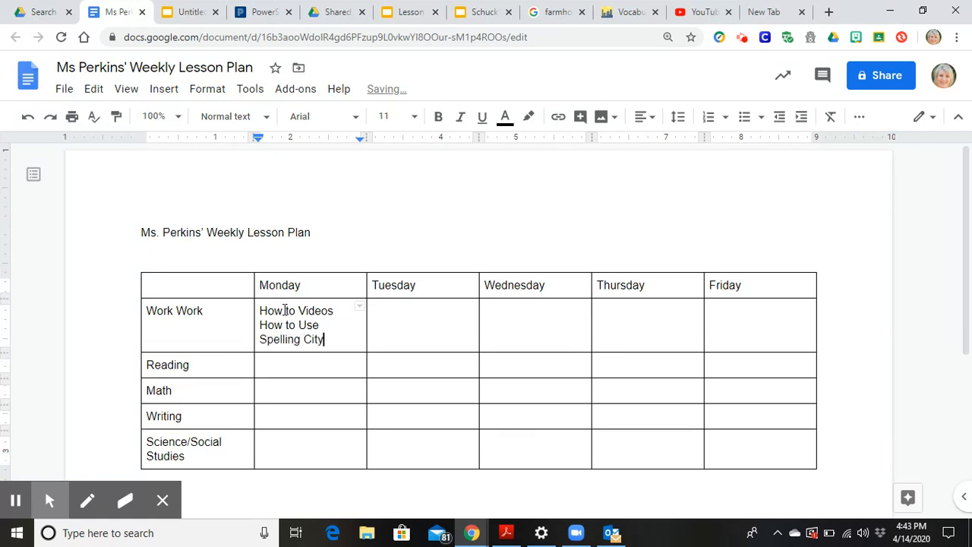
Step: Link the text "How to Use Spelling City" to the copied Drive video address
{"action": "left_click_drag", "start_coordinate": [324, 341], "coordinate": [258, 324]}
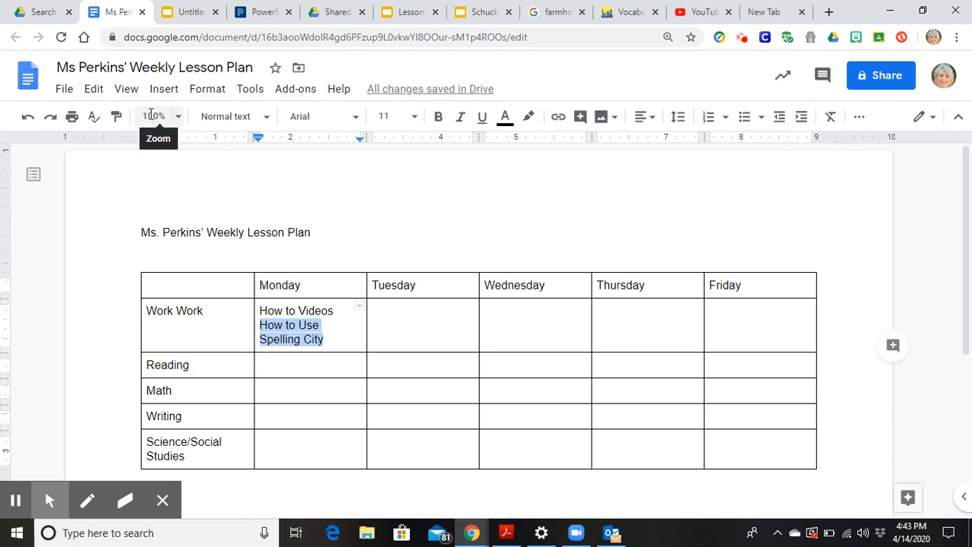
{"action": "left_click", "coordinate": [165, 90]}
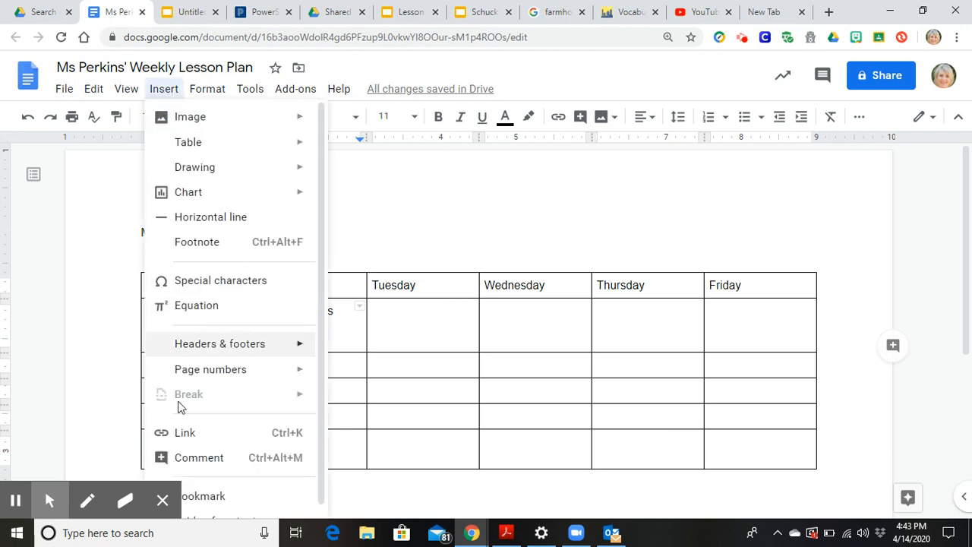
{"action": "left_click", "coordinate": [187, 432]}
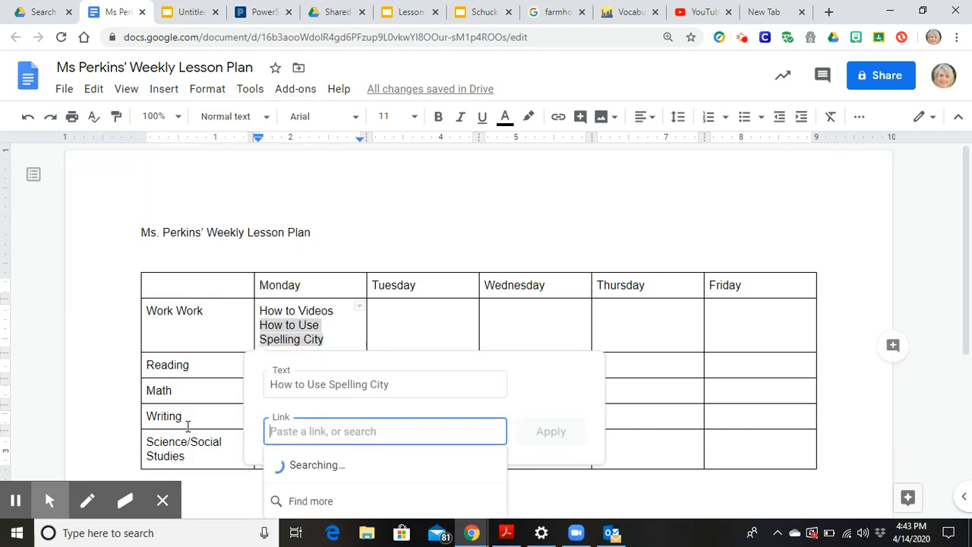
{"action": "right_click", "coordinate": [283, 433]}
{"action": "left_click", "coordinate": [334, 323]}
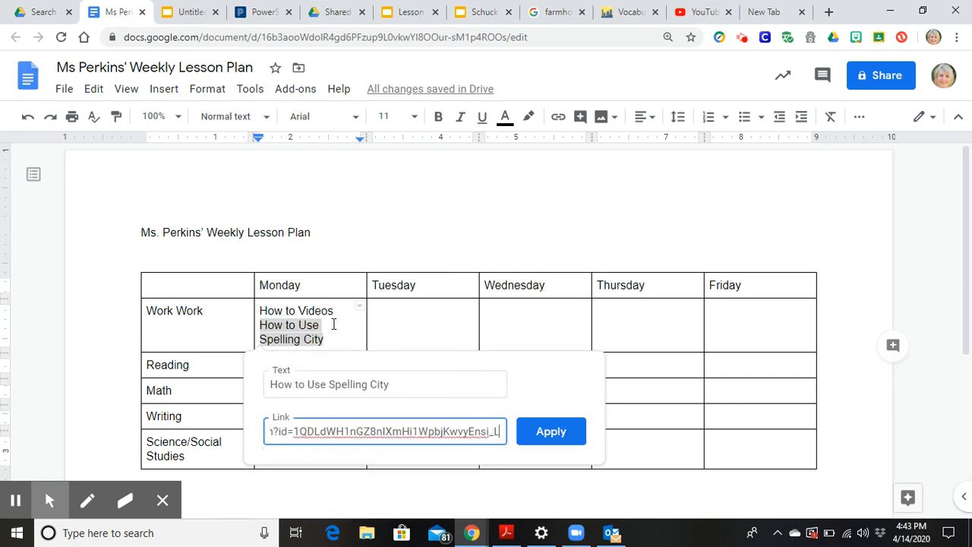
{"action": "left_click", "coordinate": [551, 429]}
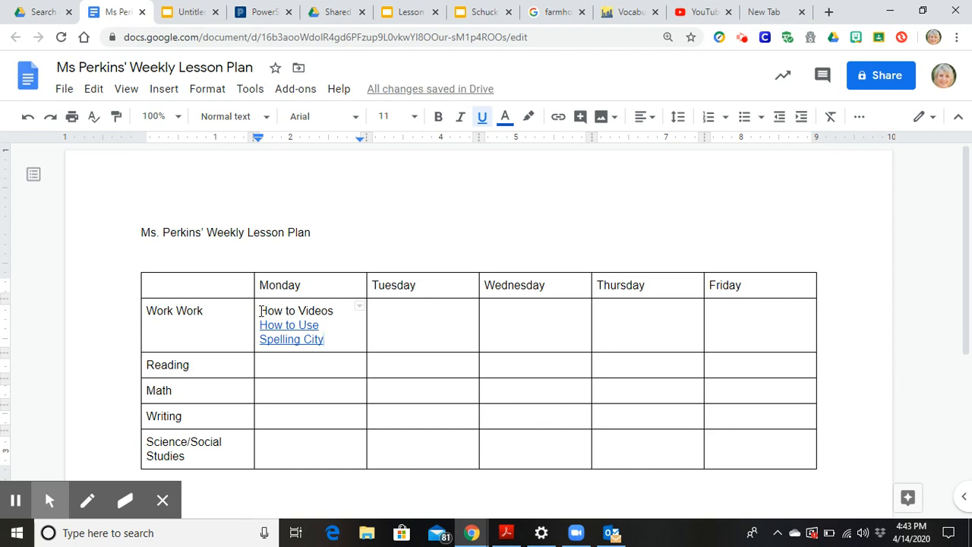
Step: Format all cells below the weekday headers, Monday through Friday, in 8-point Love Ya Like A Sister
{"action": "mouse_move", "coordinate": [260, 311]}
{"action": "left_mouse_down"}
{"action": "mouse_move", "coordinate": [618, 408]}
{"action": "mouse_move", "coordinate": [701, 445]}
{"action": "mouse_move", "coordinate": [760, 442]}
{"action": "left_mouse_up"}
{"action": "left_click", "coordinate": [403, 120]}
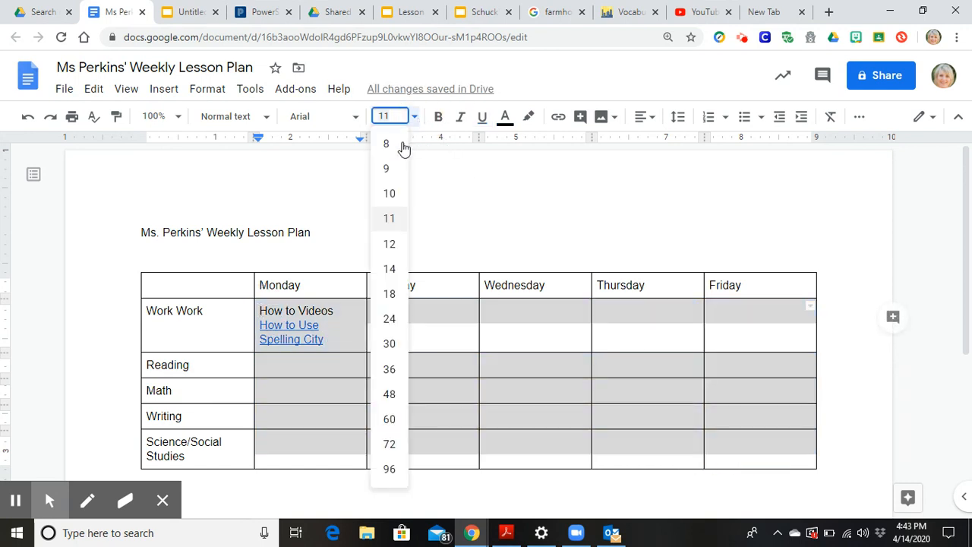
{"action": "left_click", "coordinate": [400, 146]}
{"action": "left_click", "coordinate": [358, 125]}
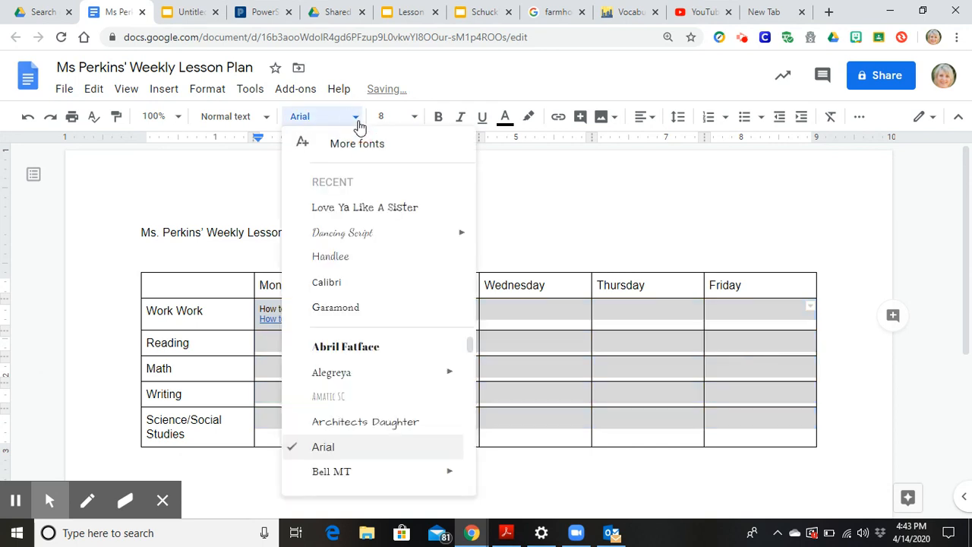
{"action": "left_click", "coordinate": [354, 211]}
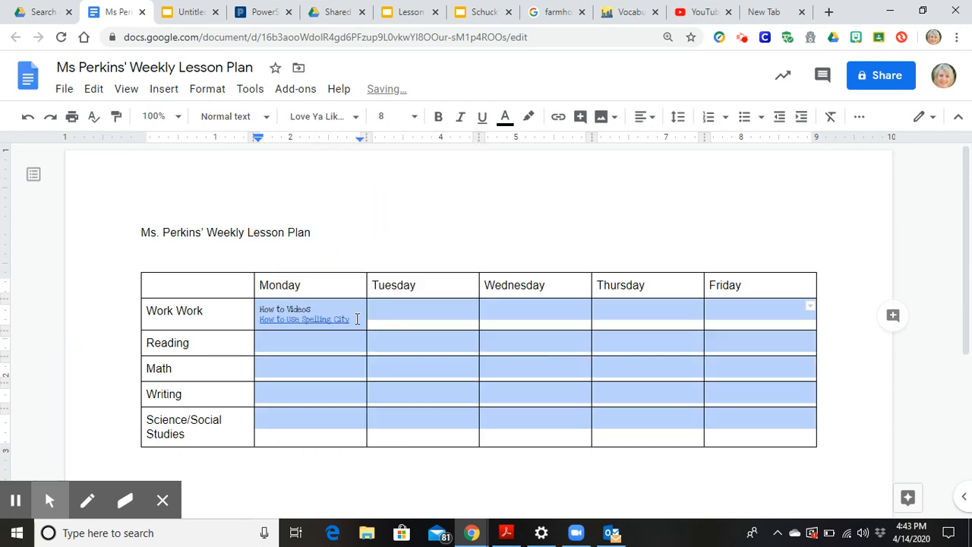
Step: Add "Lesson 1 Spelling City" below the video link in Monday's Work Work cell, separated by a blank line
{"action": "left_click", "coordinate": [356, 321]}
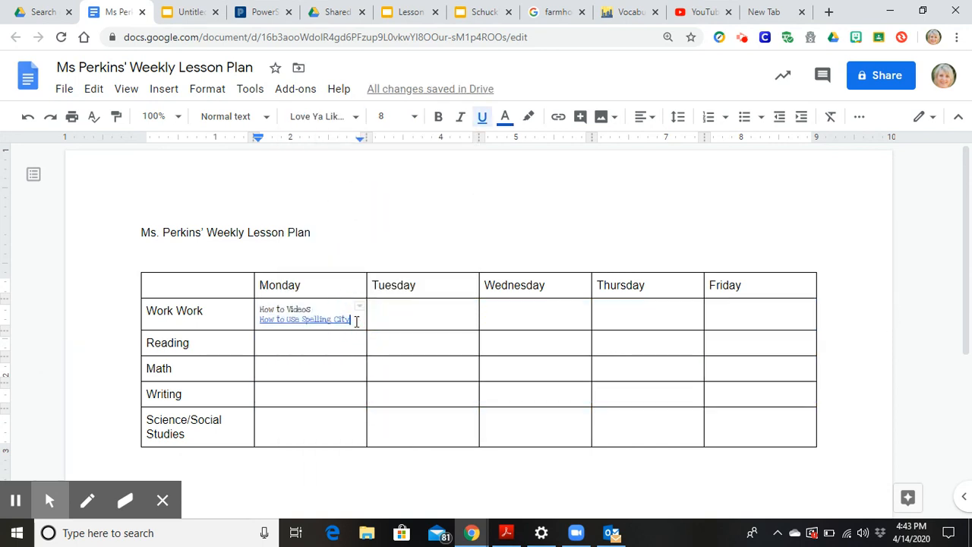
{"action": "key", "text": "Return"}
{"action": "type", "text": "Lesson 1 Sp"}
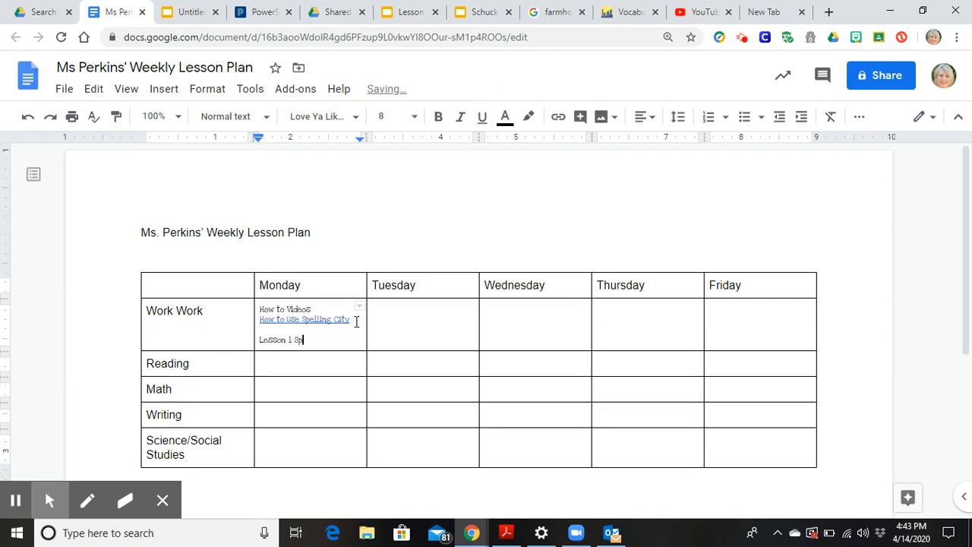
{"action": "type", "text": "elling City"}
Step: Copy the web address of the VocabularySpellingCity home page and return to the lesson plan document
{"action": "left_click", "coordinate": [633, 13]}
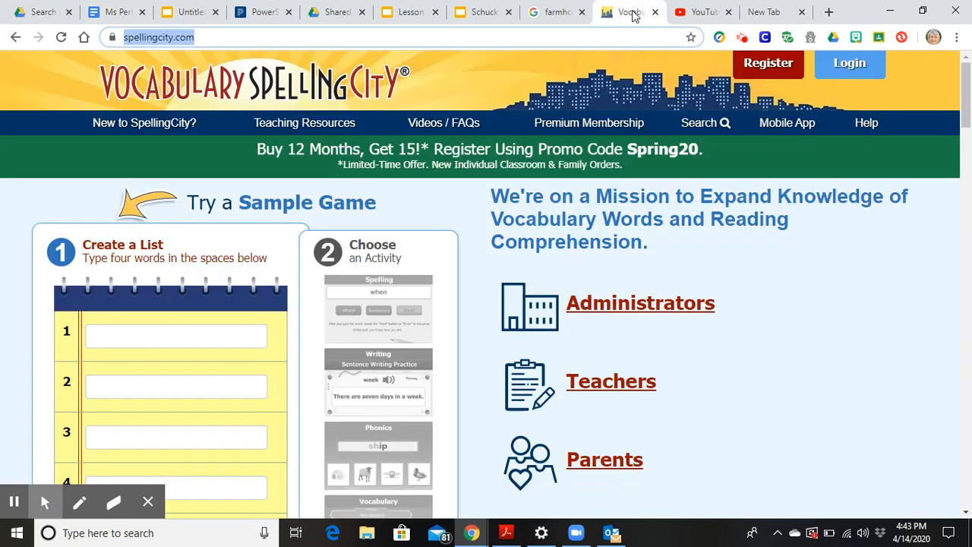
{"action": "right_click", "coordinate": [186, 42]}
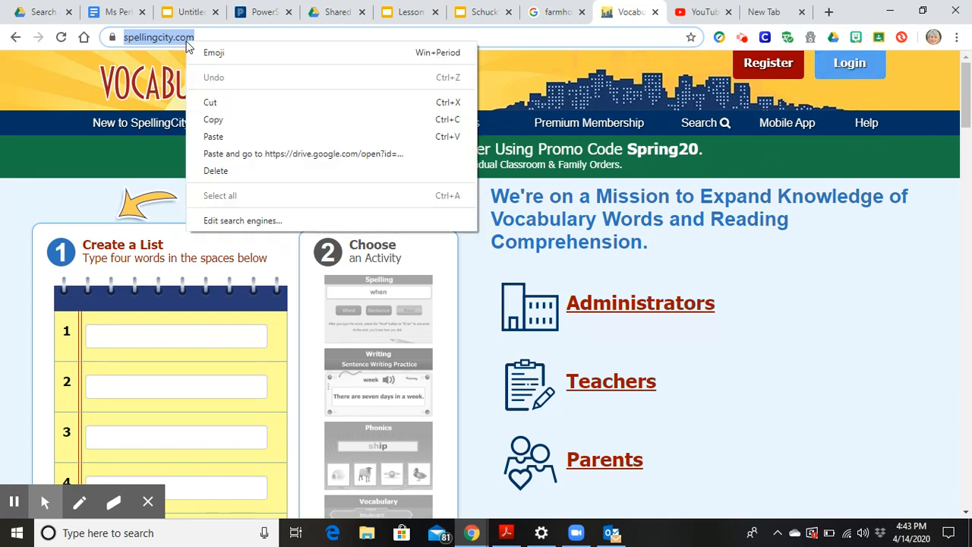
{"action": "left_click", "coordinate": [223, 124]}
{"action": "left_click", "coordinate": [117, 12]}
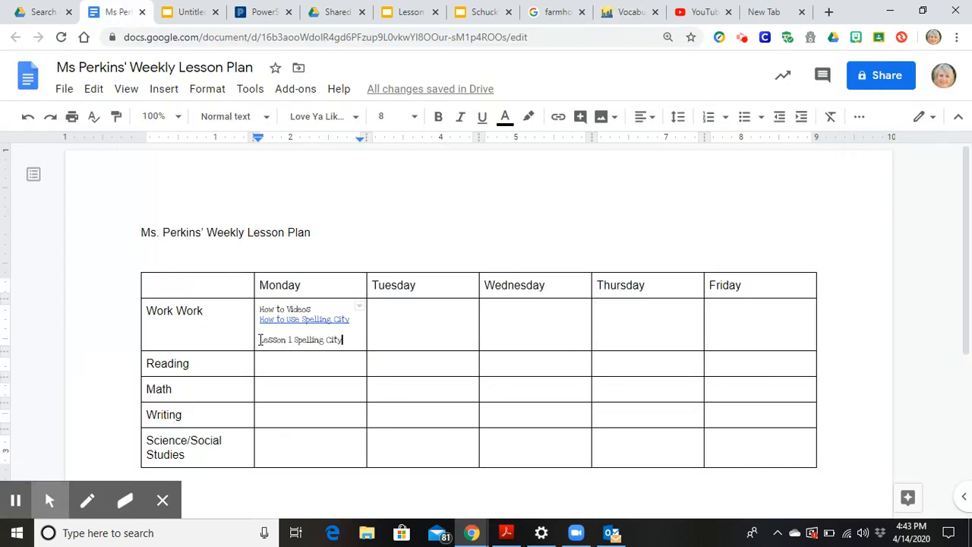
{"action": "left_click_drag", "start_coordinate": [259, 339], "coordinate": [348, 339]}
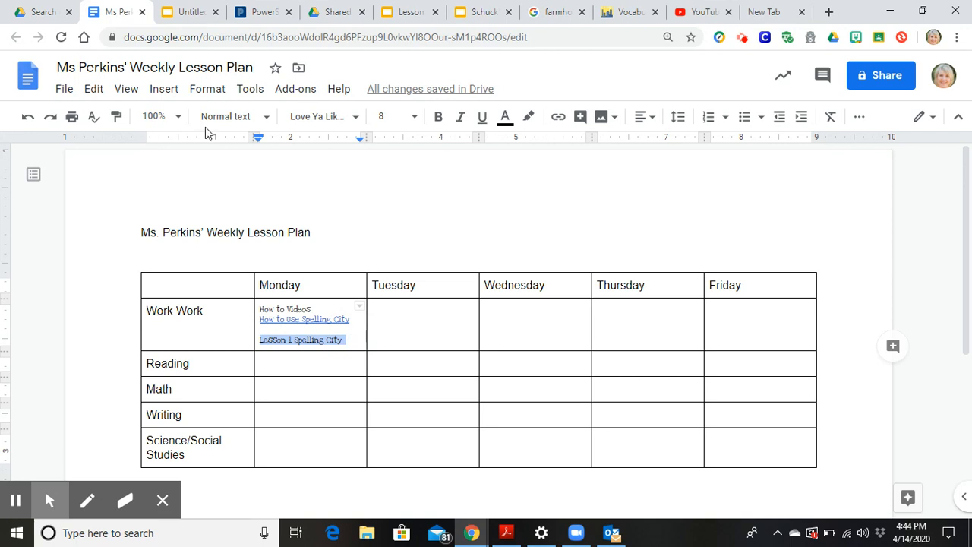
{"action": "left_click", "coordinate": [162, 89]}
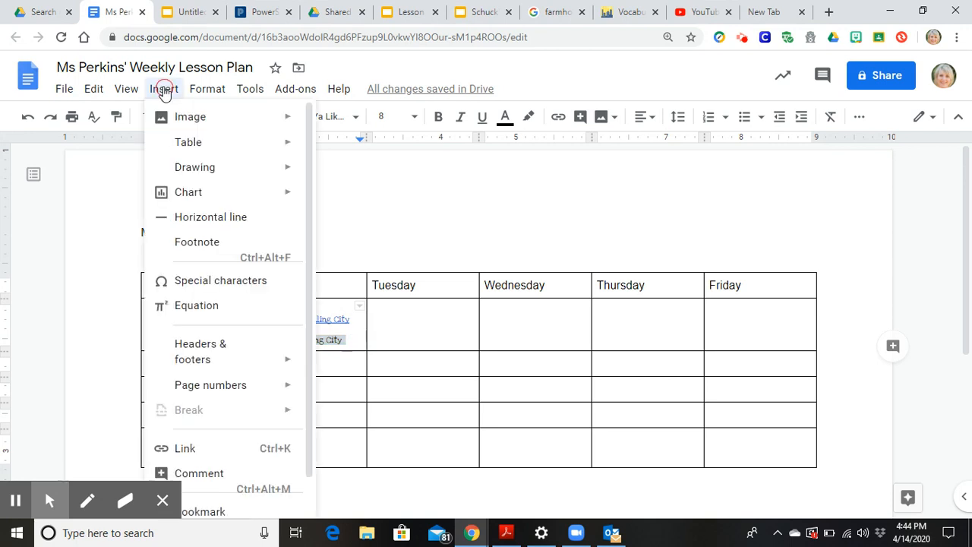
{"action": "left_click", "coordinate": [186, 434]}
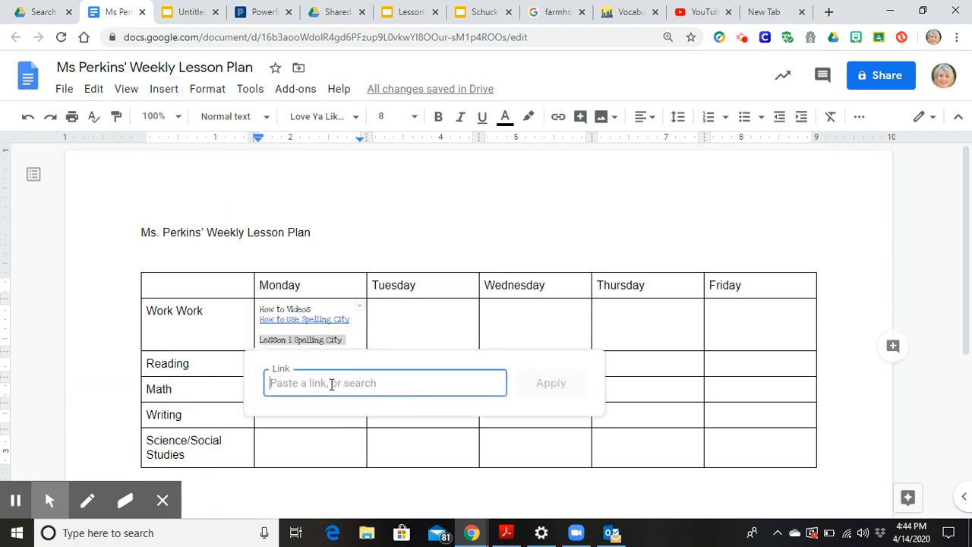
{"action": "right_click", "coordinate": [331, 383]}
{"action": "left_click", "coordinate": [385, 271]}
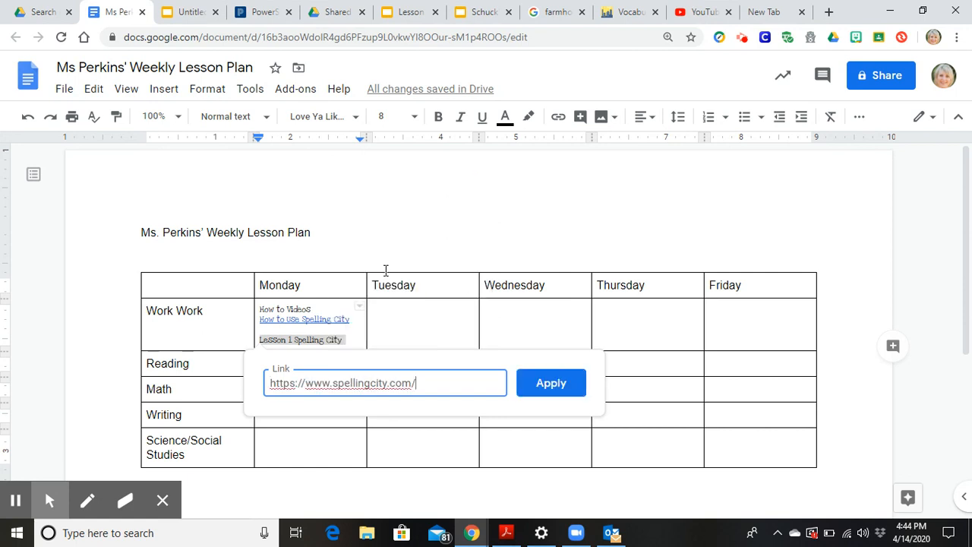
{"action": "left_click", "coordinate": [550, 384]}
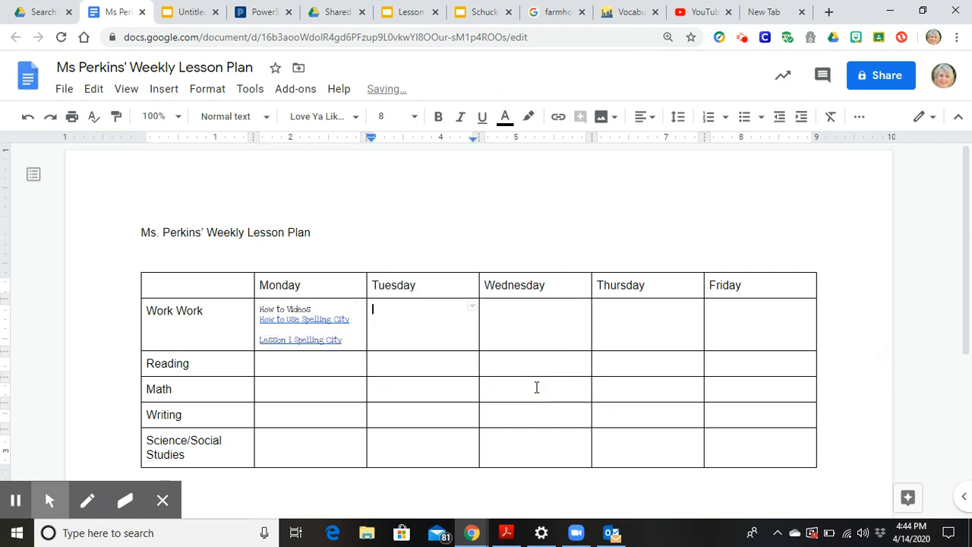
Step: Insert the heading "Lessons" on its own line above the Lesson 1 Spelling City link
{"action": "left_click", "coordinate": [260, 341]}
{"action": "type", "text": "Lessons"}
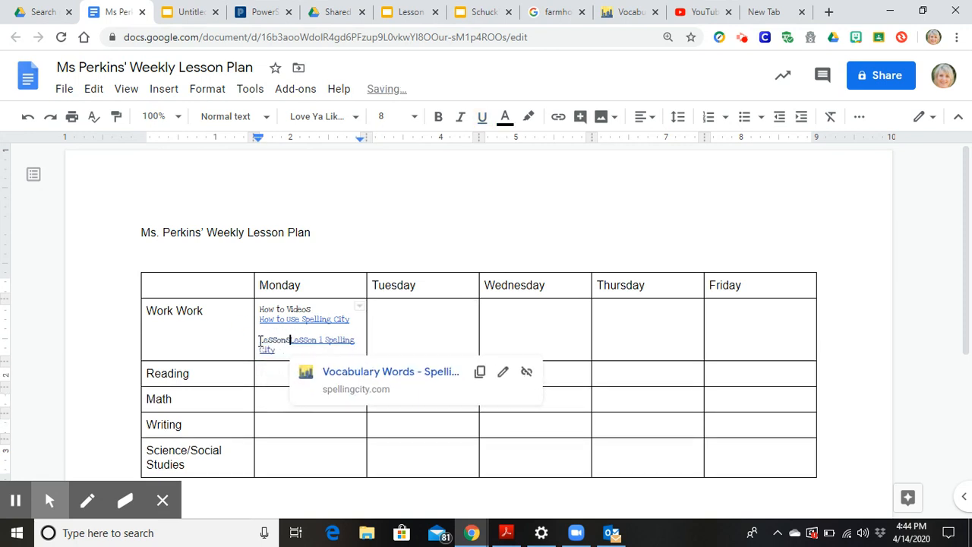
{"action": "key", "text": "Return"}
{"action": "left_click", "coordinate": [393, 321]}
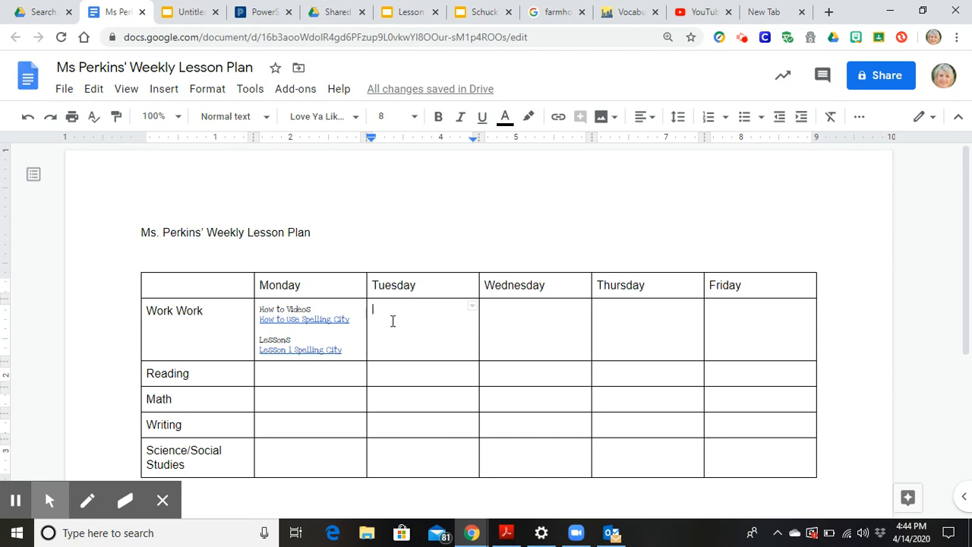
Step: Enter Listen to Story "The Cat in the Hat" in Monday's Reading cell
{"action": "left_click", "coordinate": [281, 371]}
{"action": "type", "text": "Listen"}
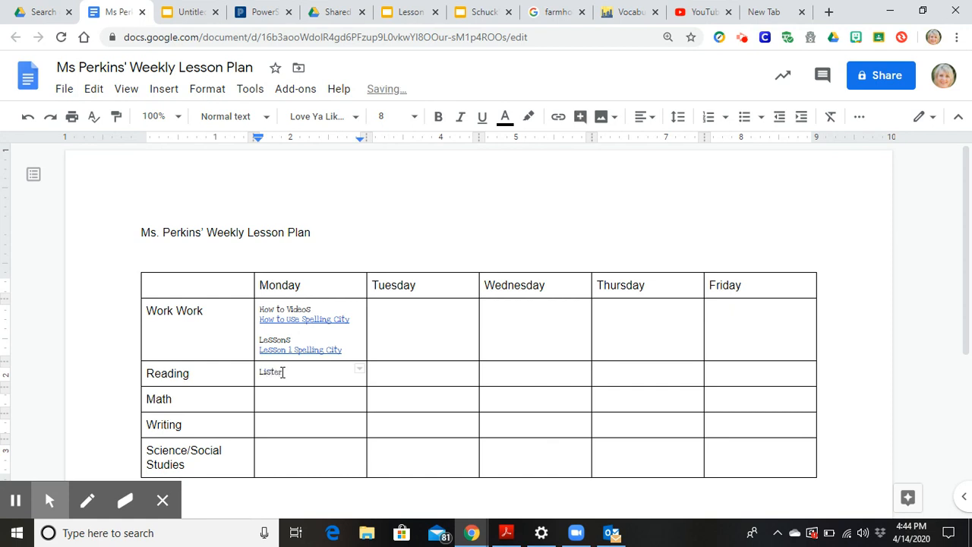
{"action": "type", "text": " to Story from Teacher"}
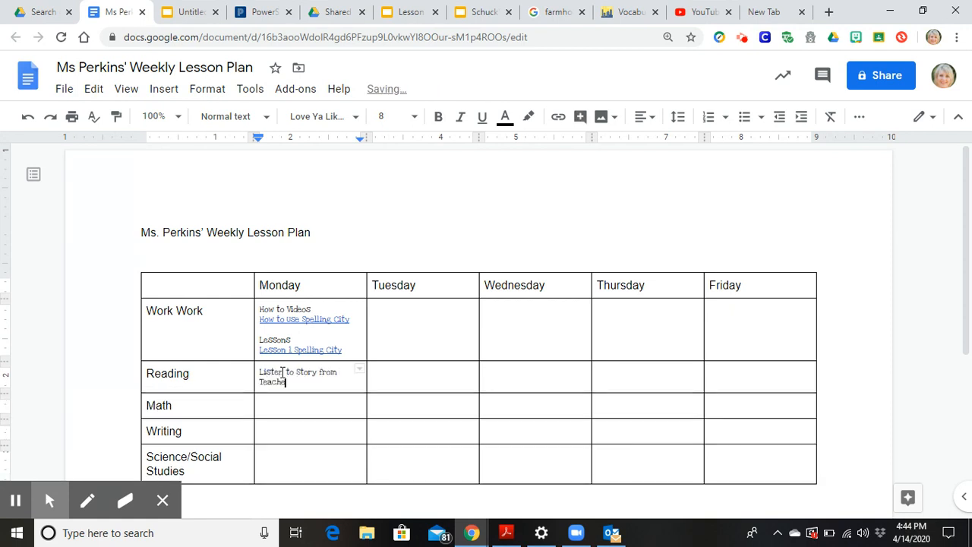
{"action": "key", "text": "BackSpace"}
{"action": "key", "text": "BackSpace"}
{"action": "key", "text": "BackSpace"}
{"action": "key", "text": "BackSpace"}
{"action": "key", "text": "BackSpace"}
{"action": "key", "text": "BackSpace"}
{"action": "key", "text": "BackSpace"}
{"action": "key", "text": "BackSpace"}
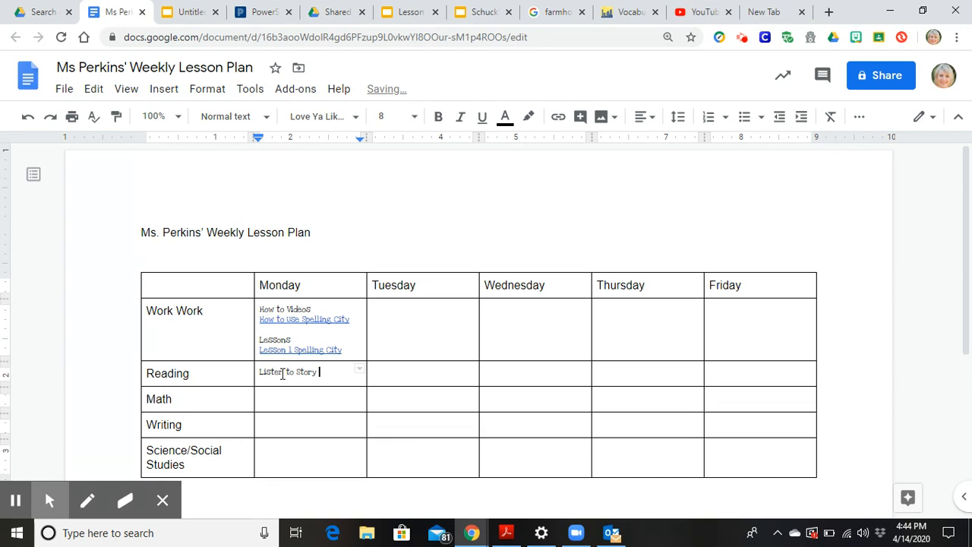
{"action": "type", "text": "\"The Cat in the Hat"}
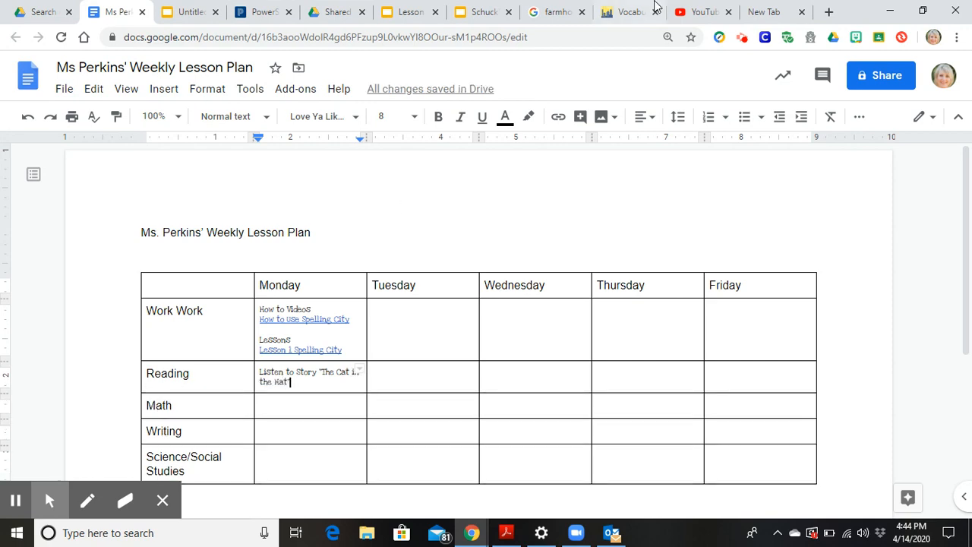
Step: Go to YouTube and switch to the Terrier Tube account
{"action": "left_click", "coordinate": [699, 13]}
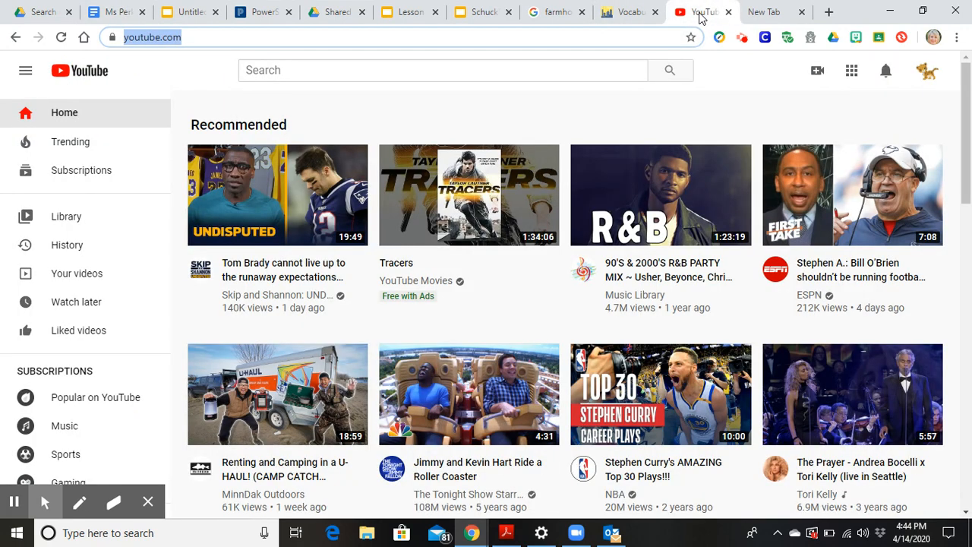
{"action": "left_click", "coordinate": [926, 70]}
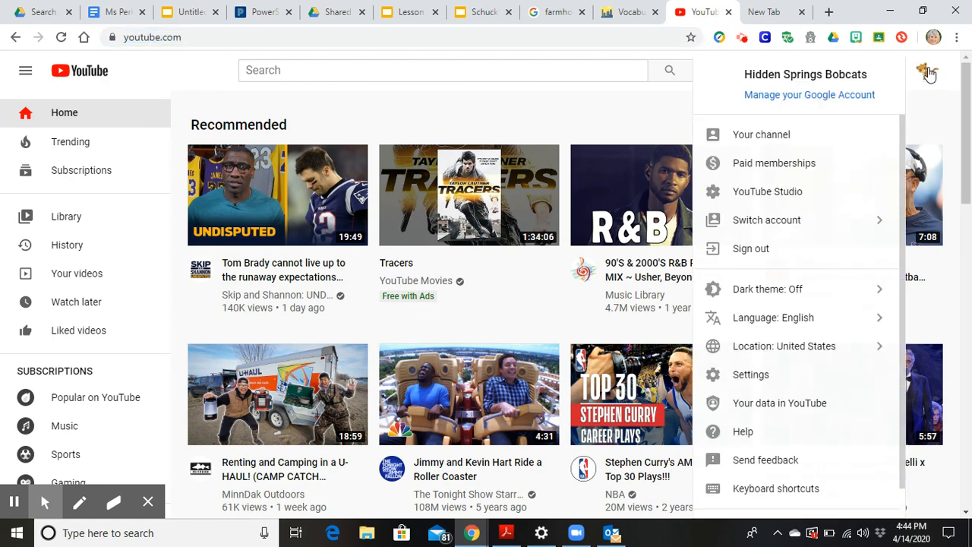
{"action": "left_click", "coordinate": [812, 227]}
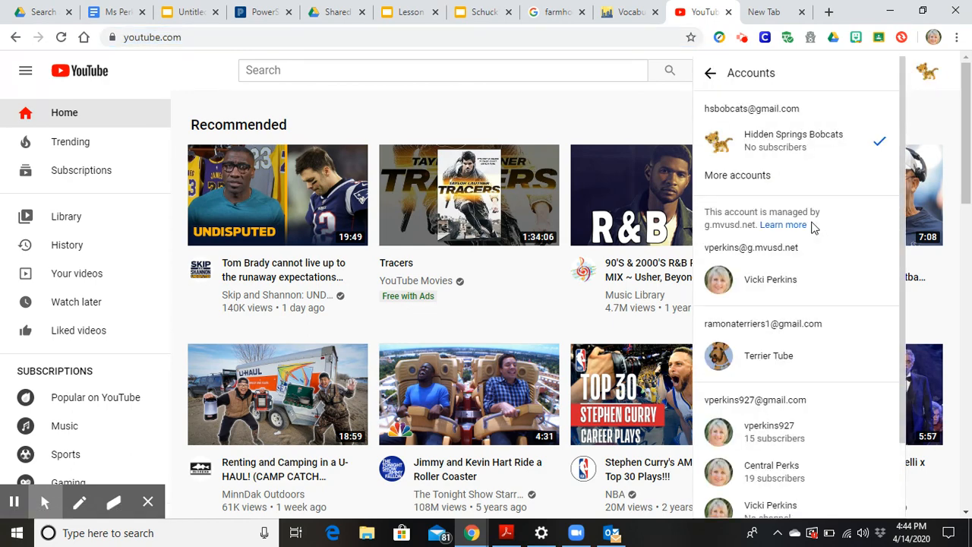
{"action": "left_click", "coordinate": [784, 368]}
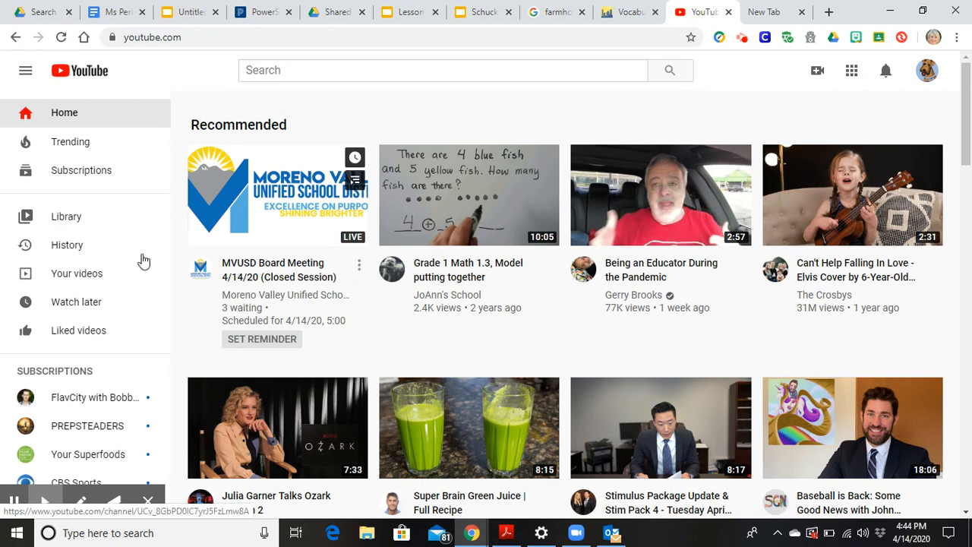
Step: Open the Terrier Tube account's own videos and copy the link address of the "April 2, 2020" video
{"action": "left_click", "coordinate": [86, 277]}
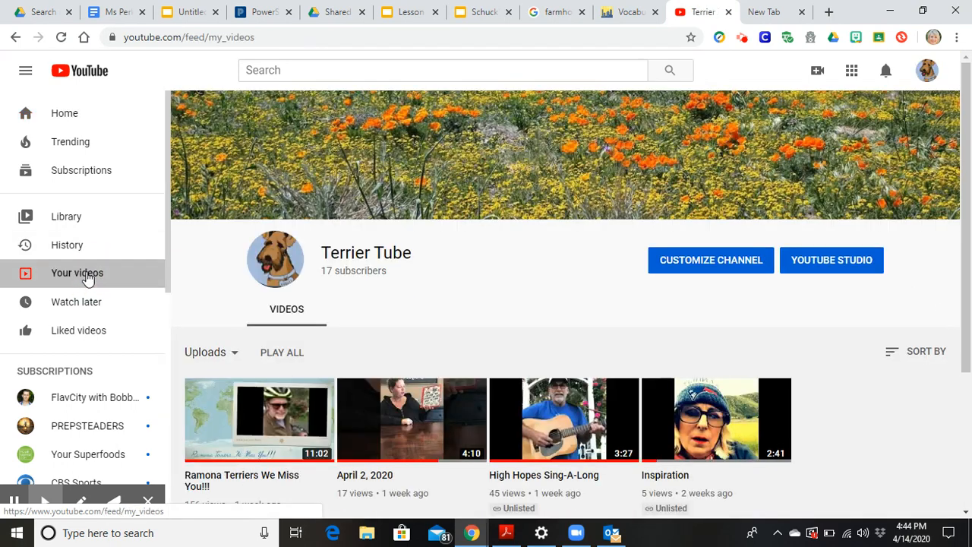
{"action": "right_click", "coordinate": [453, 449]}
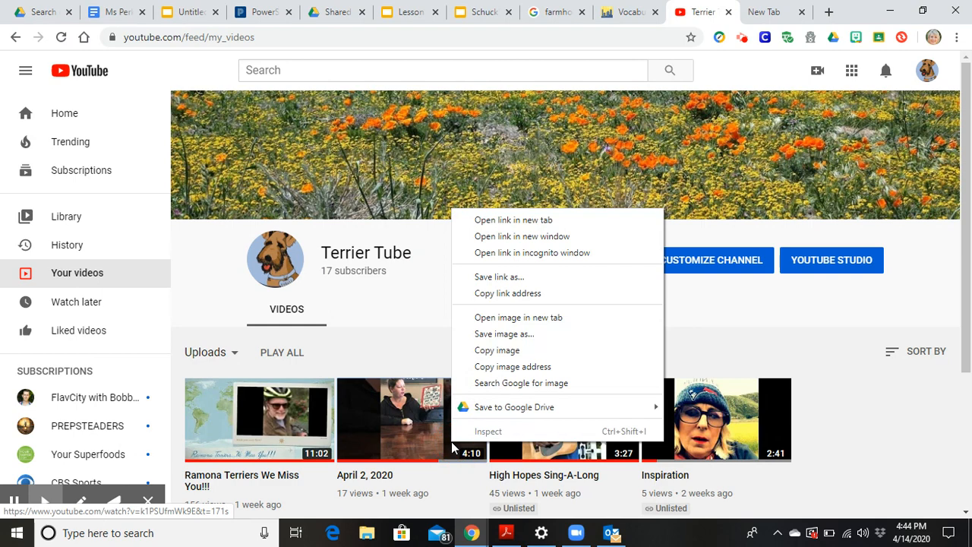
{"action": "left_click", "coordinate": [530, 294]}
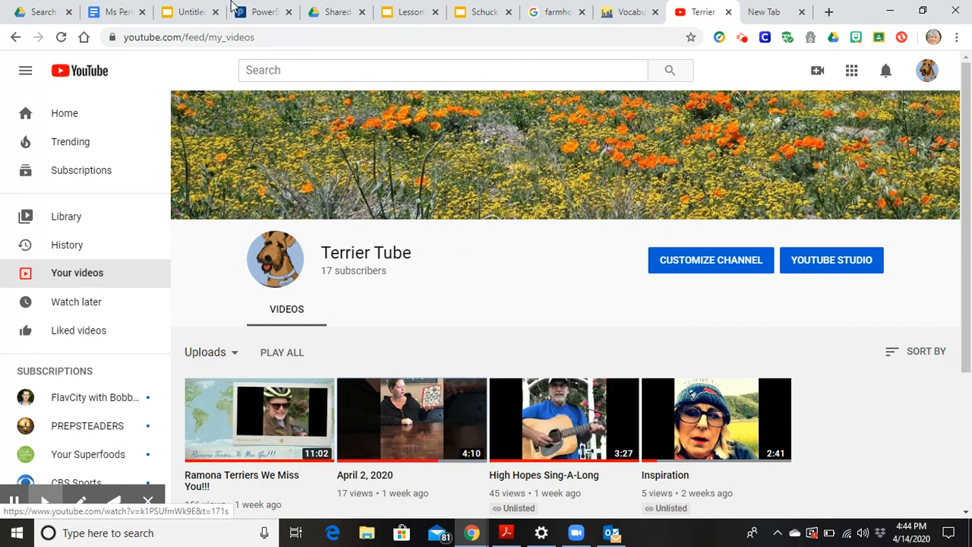
Step: Return to the lesson plan document and link the text "The Cat in the Hat" in Monday's Reading cell to the copied video address
{"action": "left_click", "coordinate": [114, 11]}
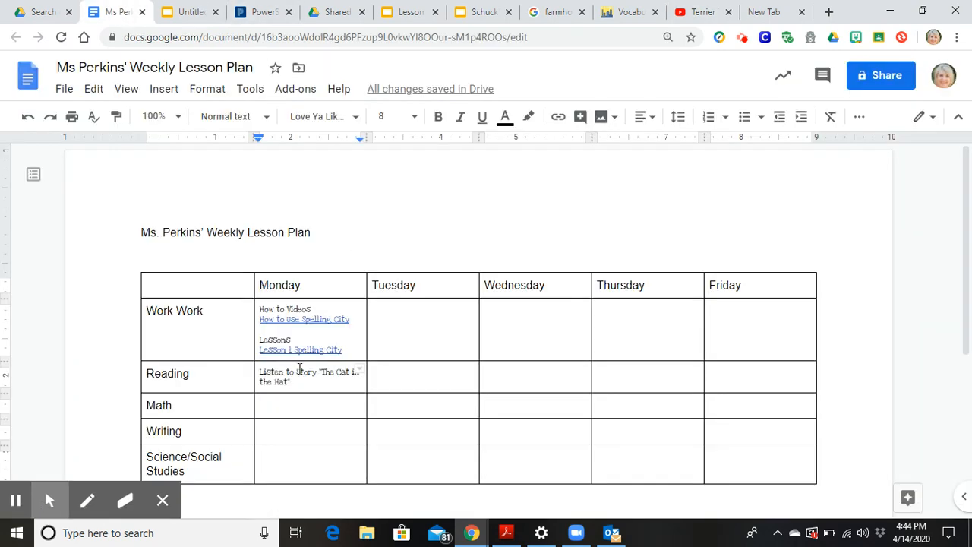
{"action": "left_click_drag", "start_coordinate": [295, 382], "coordinate": [259, 371]}
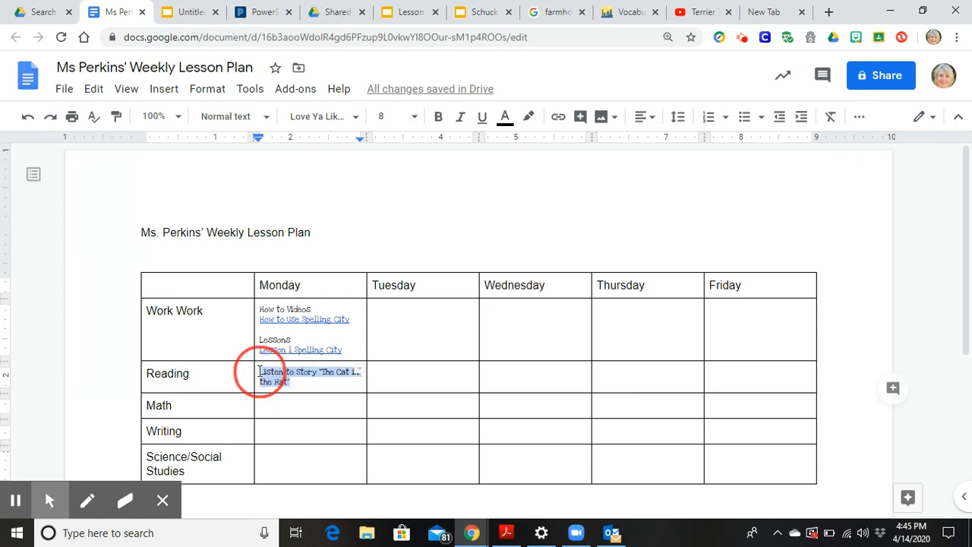
{"action": "left_click", "coordinate": [318, 375]}
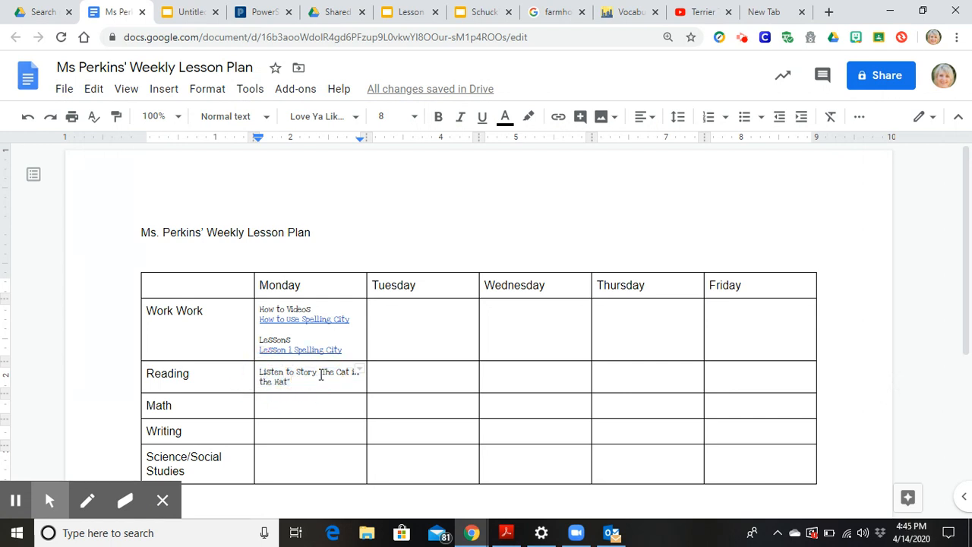
{"action": "left_click_drag", "start_coordinate": [318, 372], "coordinate": [335, 384]}
{"action": "left_click", "coordinate": [164, 90]}
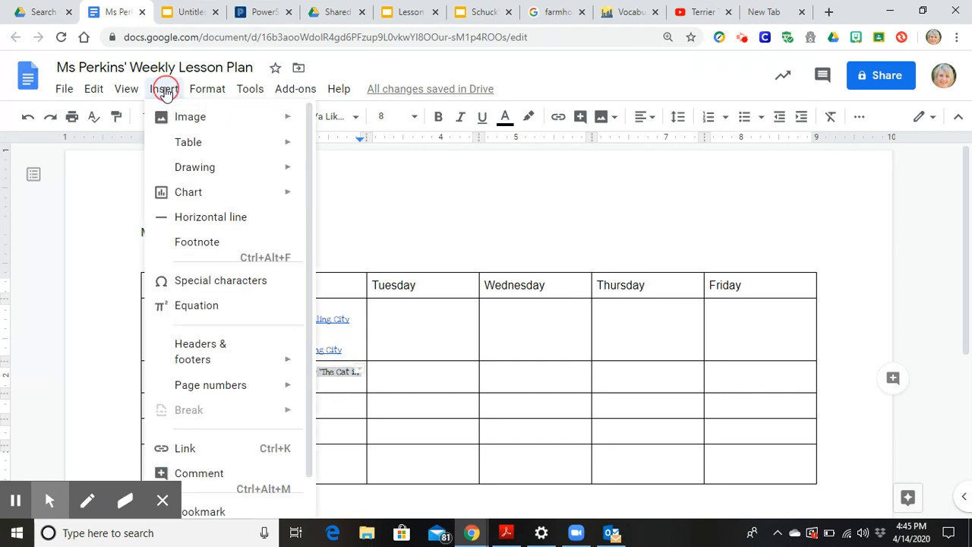
{"action": "left_click", "coordinate": [199, 434]}
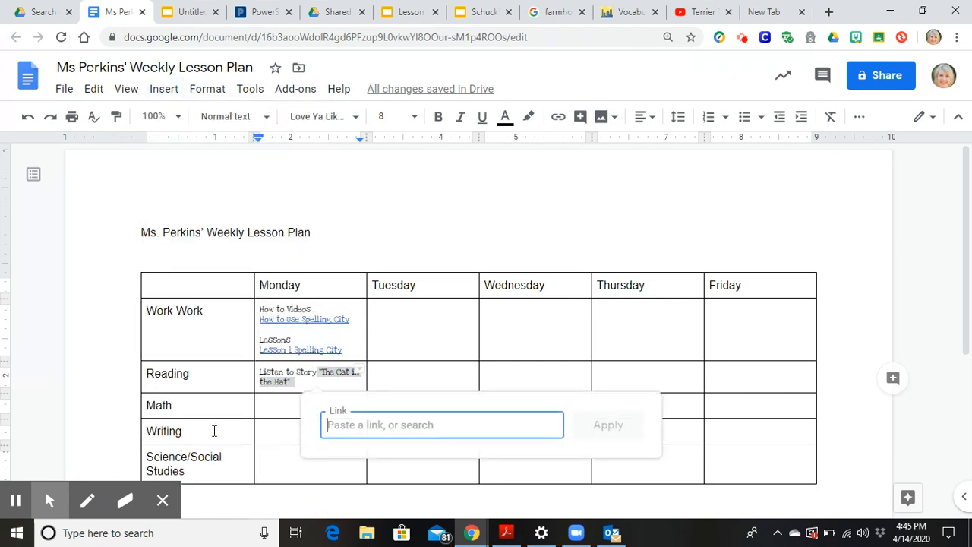
{"action": "right_click", "coordinate": [354, 418]}
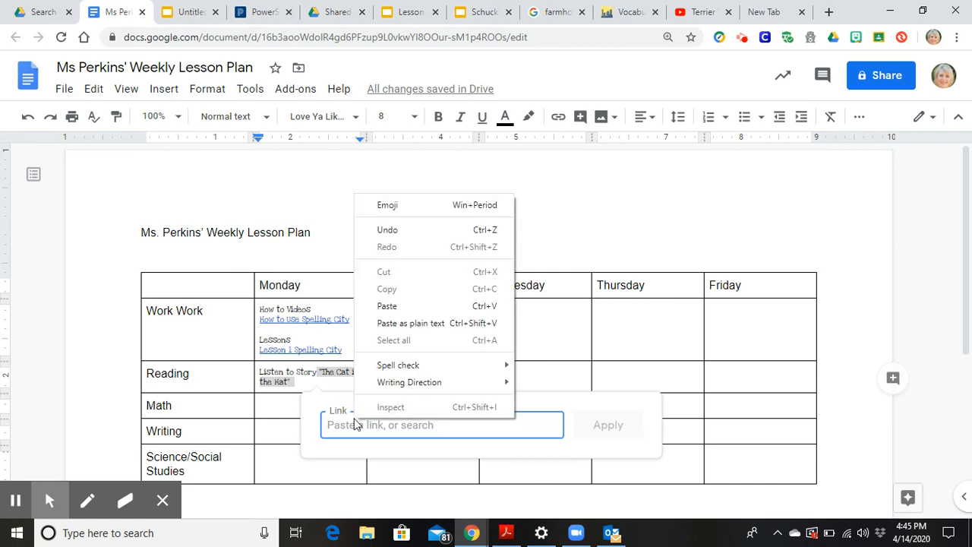
{"action": "left_click", "coordinate": [400, 302]}
{"action": "left_click", "coordinate": [607, 425]}
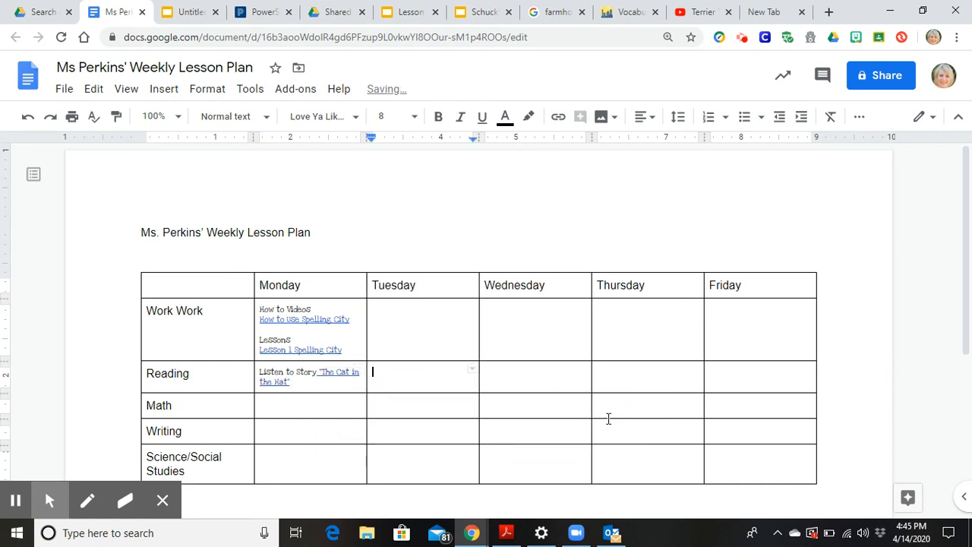
Step: Set the document's top and bottom page margins to .3 inches
{"action": "left_click", "coordinate": [294, 411]}
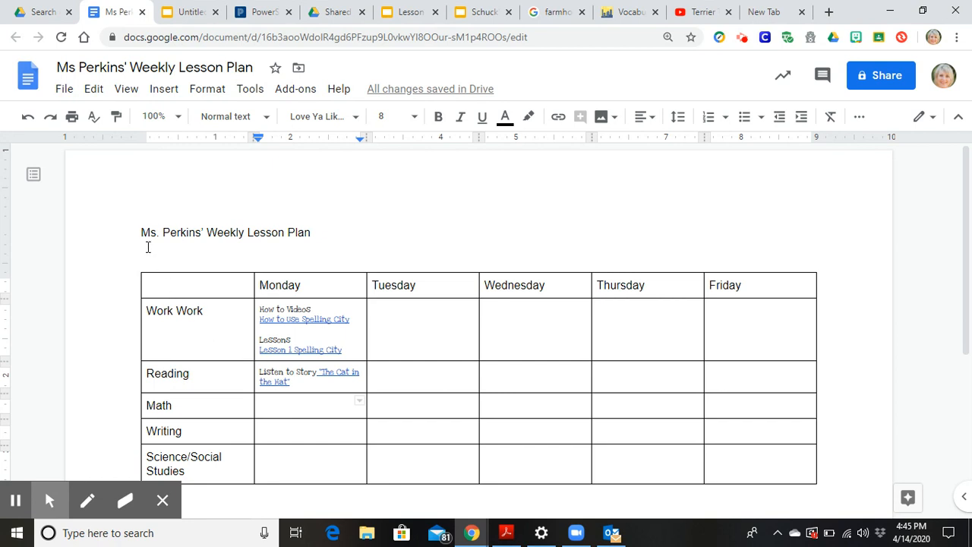
{"action": "left_click", "coordinate": [135, 218]}
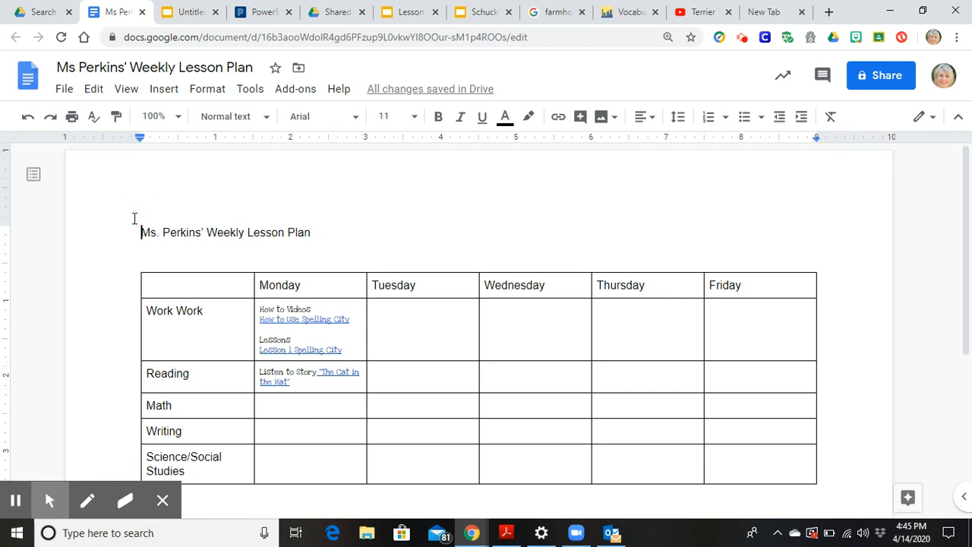
{"action": "left_click", "coordinate": [68, 96]}
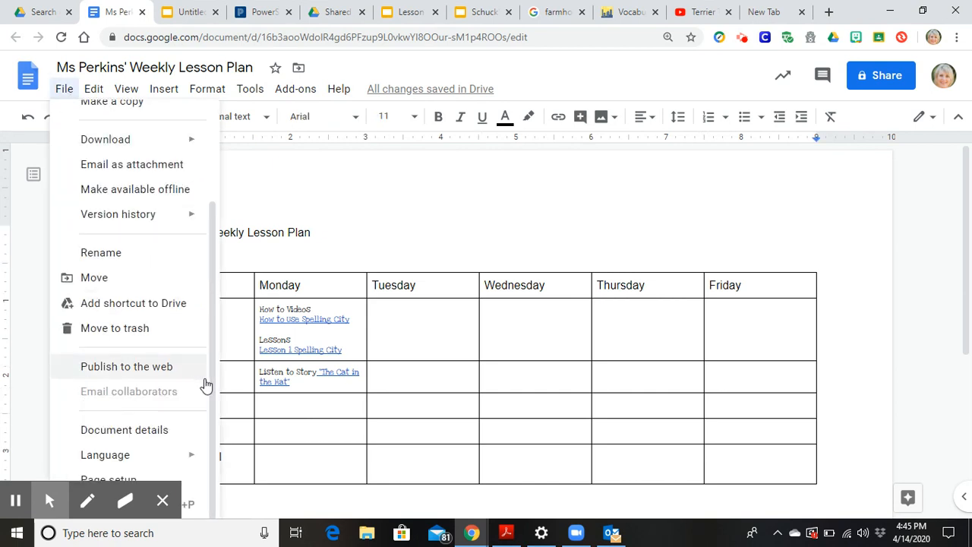
{"action": "left_click_drag", "start_coordinate": [212, 392], "coordinate": [212, 470]}
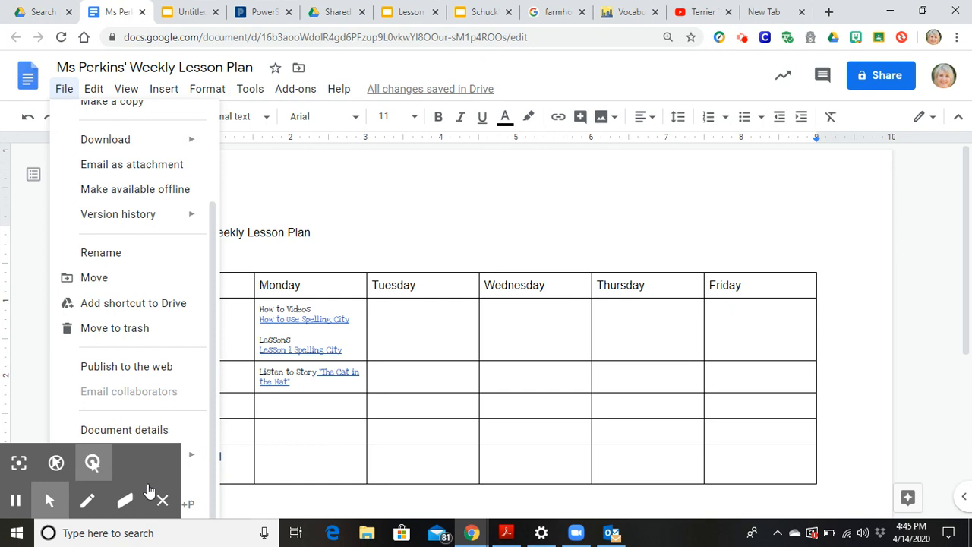
{"action": "left_click", "coordinate": [213, 474]}
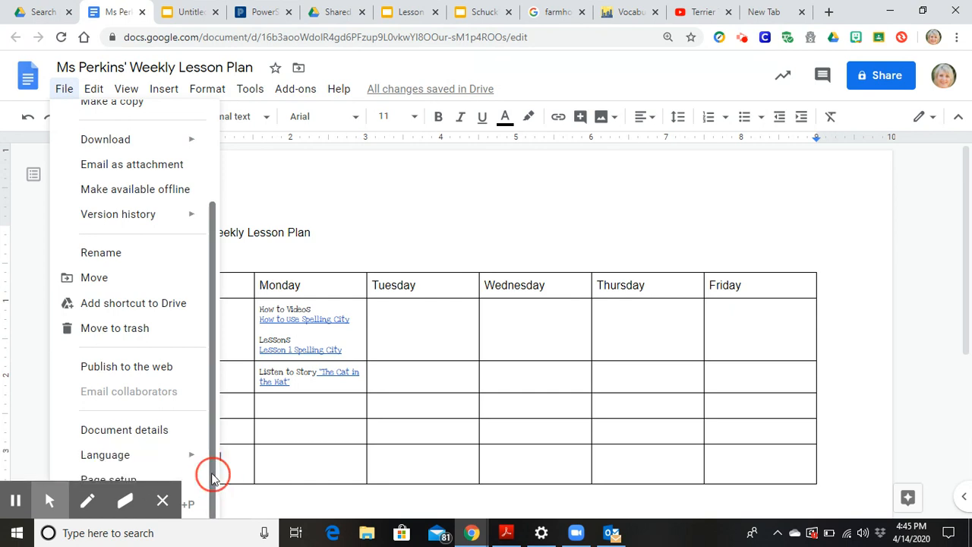
{"action": "left_click", "coordinate": [108, 479]}
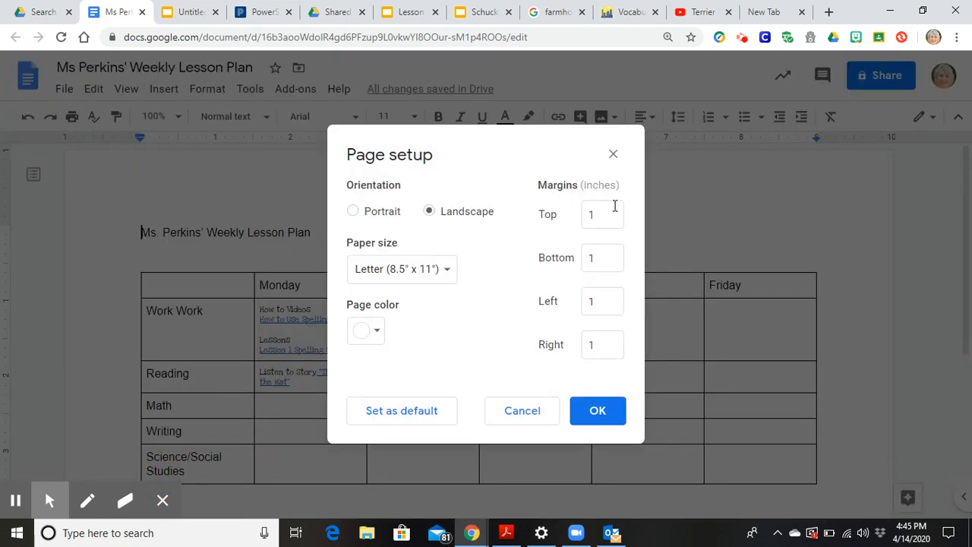
{"action": "left_click", "coordinate": [543, 214]}
{"action": "type", "text": ".3"}
{"action": "left_click", "coordinate": [558, 258]}
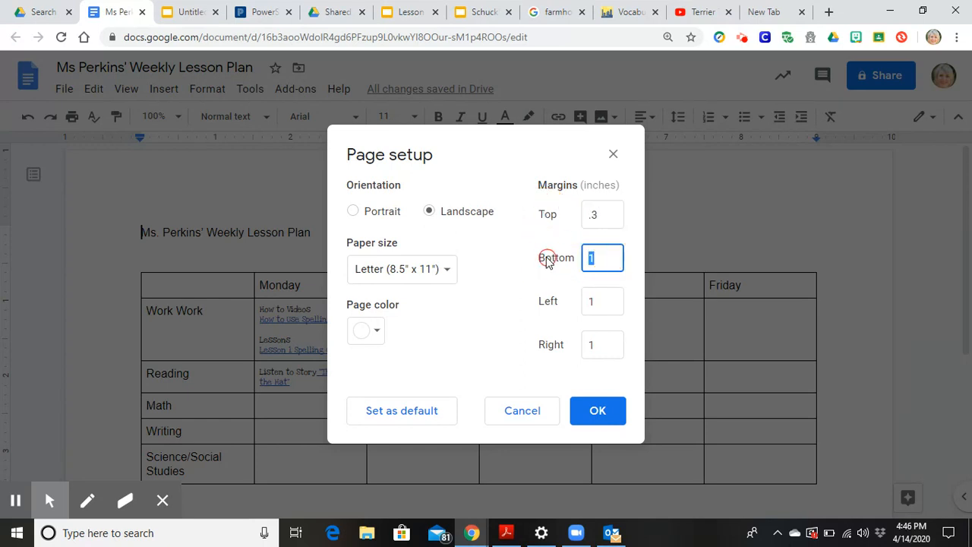
{"action": "type", "text": ".3"}
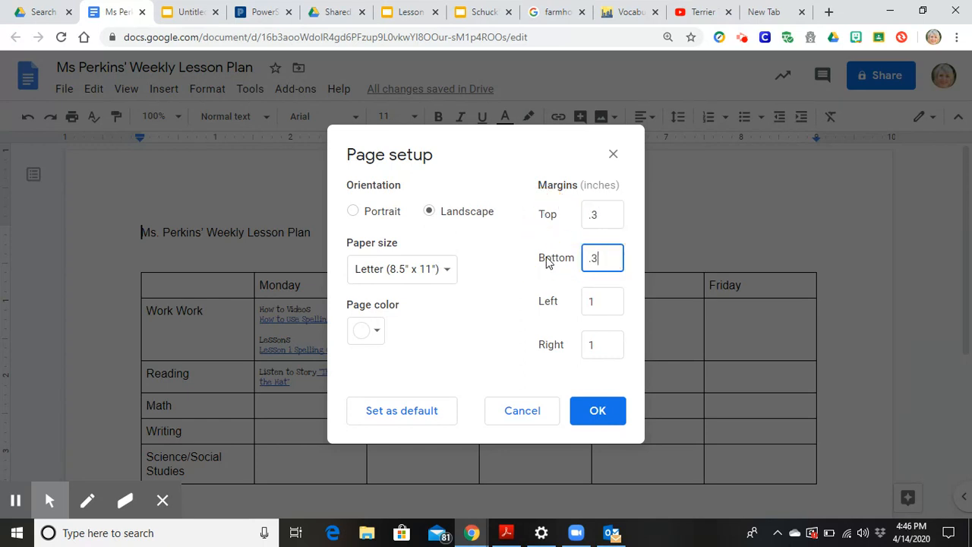
{"action": "left_click", "coordinate": [593, 419]}
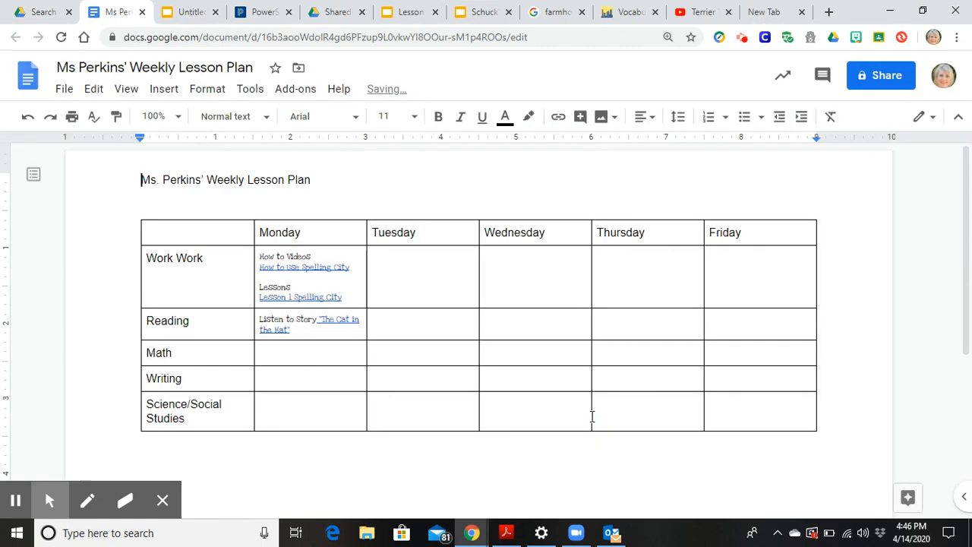
Step: Remove the extra blank line above the table and change the title and all table text to the Love Ya Like A Sister font
{"action": "left_click", "coordinate": [167, 210]}
{"action": "key", "text": "BackSpace"}
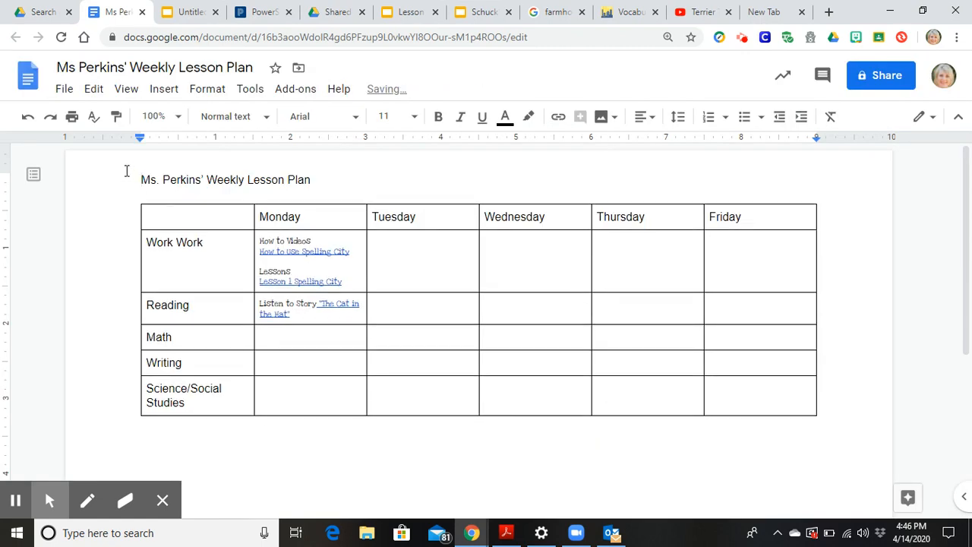
{"action": "left_click_drag", "start_coordinate": [141, 180], "coordinate": [549, 399]}
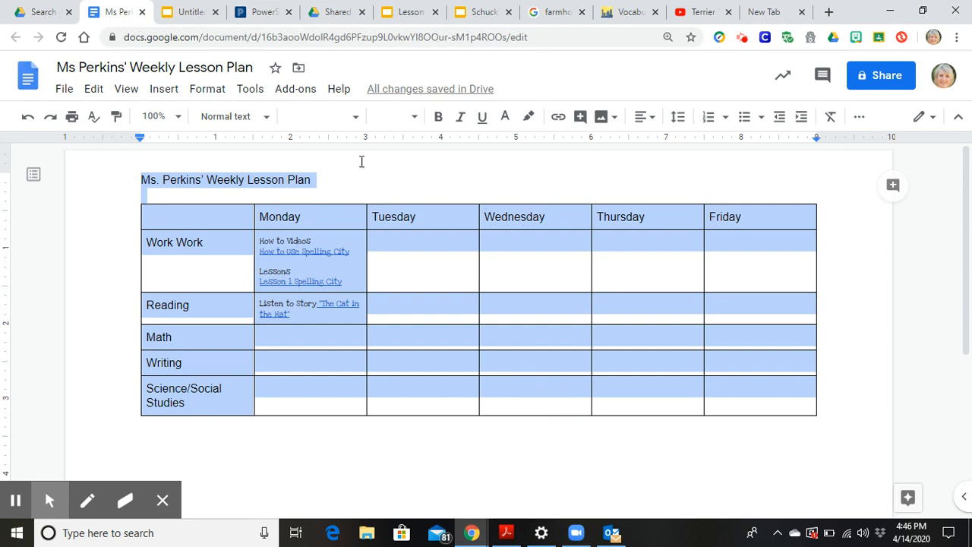
{"action": "left_click", "coordinate": [264, 121]}
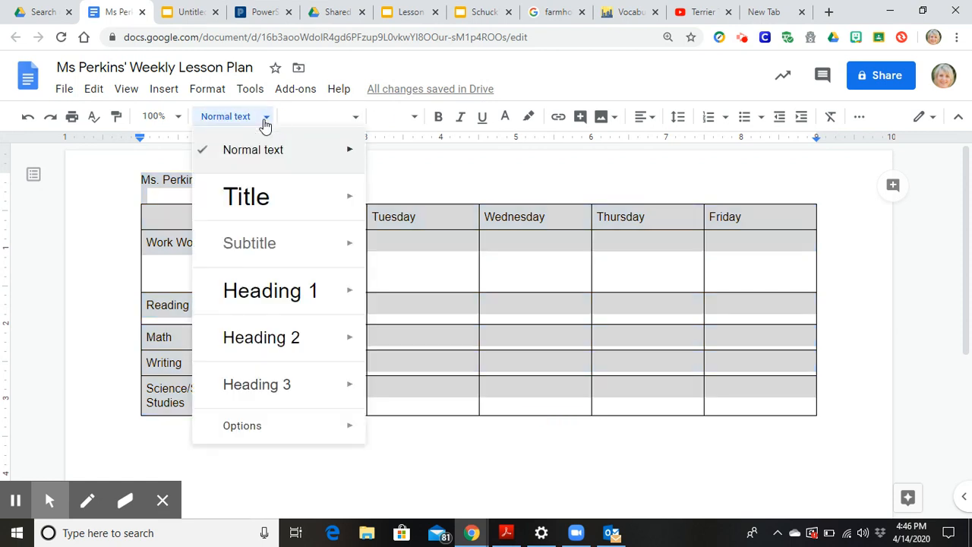
{"action": "left_click", "coordinate": [264, 121]}
{"action": "left_click", "coordinate": [351, 119]}
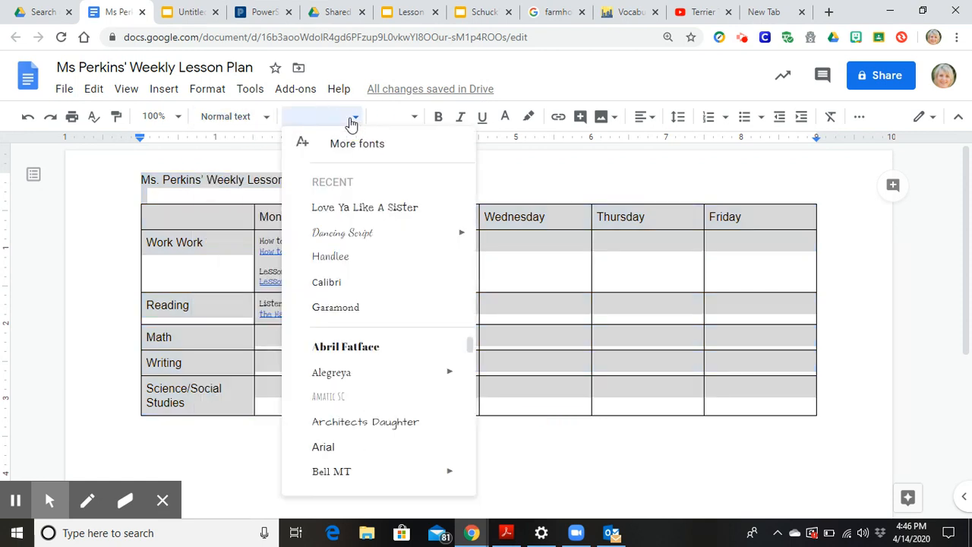
{"action": "left_click", "coordinate": [323, 209]}
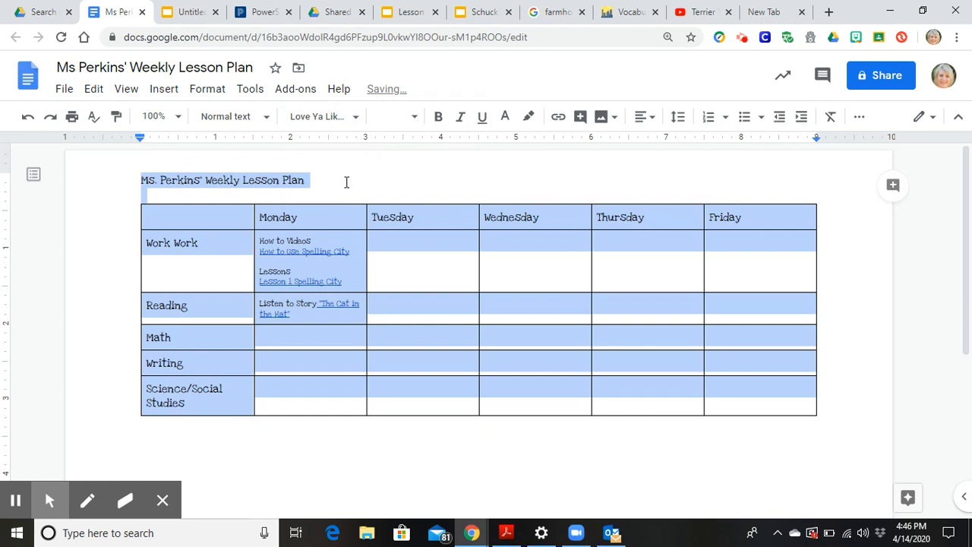
Step: Center the lesson plan title and format it as bold, underlined text at size 12
{"action": "left_click", "coordinate": [346, 182]}
{"action": "left_click_drag", "start_coordinate": [345, 180], "coordinate": [119, 187]}
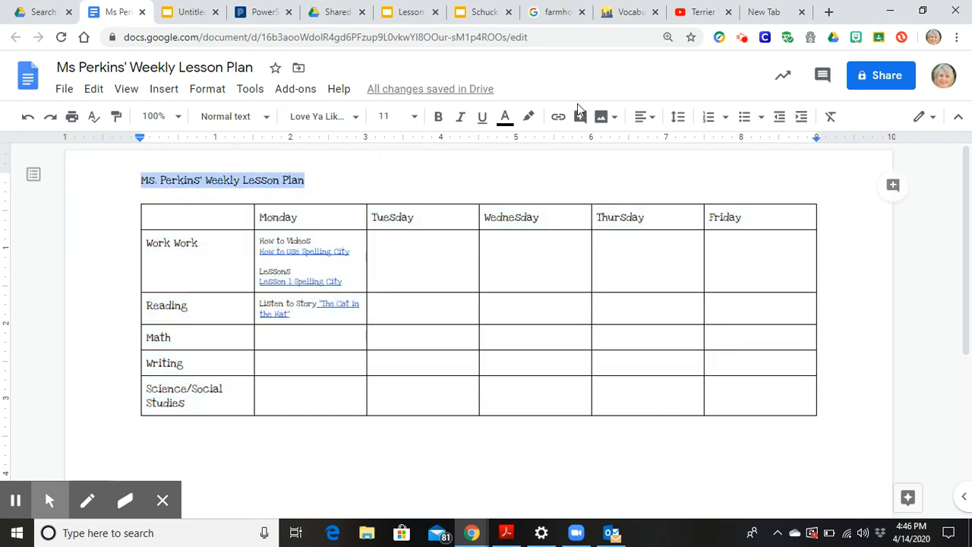
{"action": "left_click", "coordinate": [648, 121]}
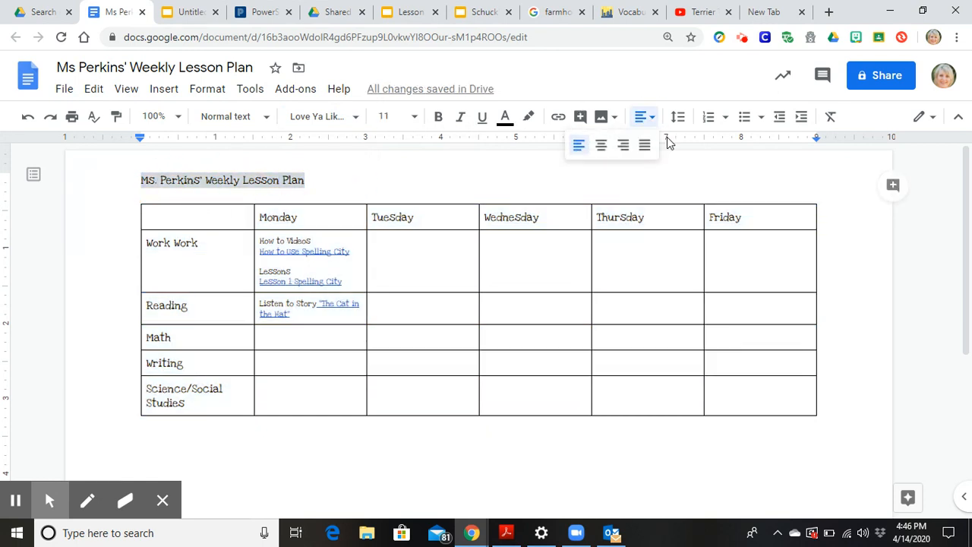
{"action": "left_click", "coordinate": [601, 147]}
{"action": "left_click", "coordinate": [438, 116]}
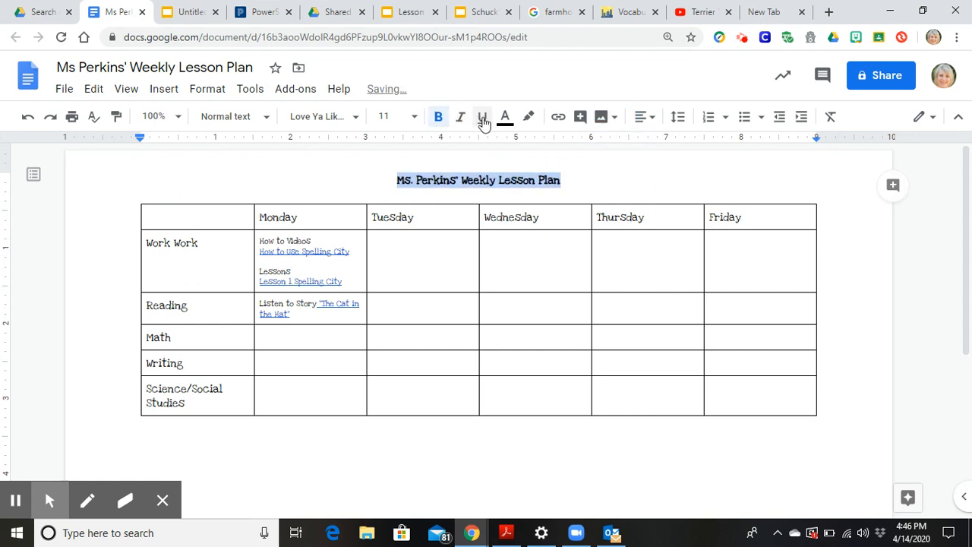
{"action": "left_click", "coordinate": [483, 118]}
{"action": "left_click", "coordinate": [413, 118]}
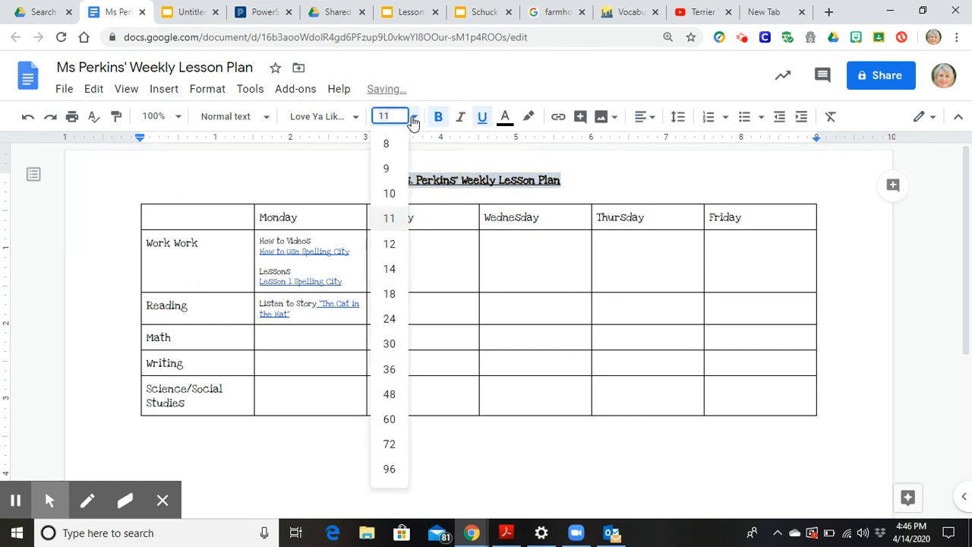
{"action": "left_click", "coordinate": [396, 251]}
{"action": "left_click", "coordinate": [376, 244]}
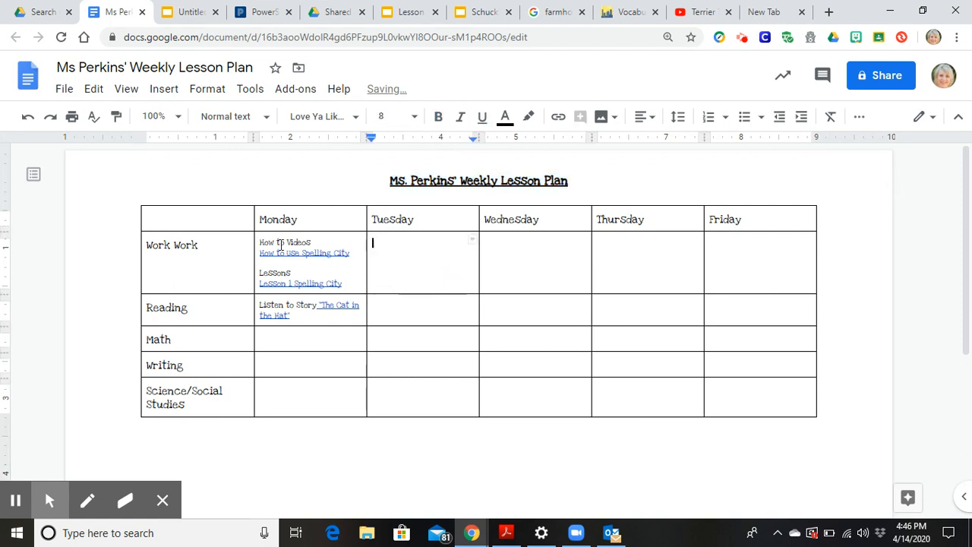
Step: Narrow the table's first column and fill all the table cells with a light blue background
{"action": "mouse_move", "coordinate": [235, 235]}
{"action": "left_mouse_down"}
{"action": "mouse_move", "coordinate": [220, 239]}
{"action": "mouse_move", "coordinate": [228, 242]}
{"action": "left_mouse_up"}
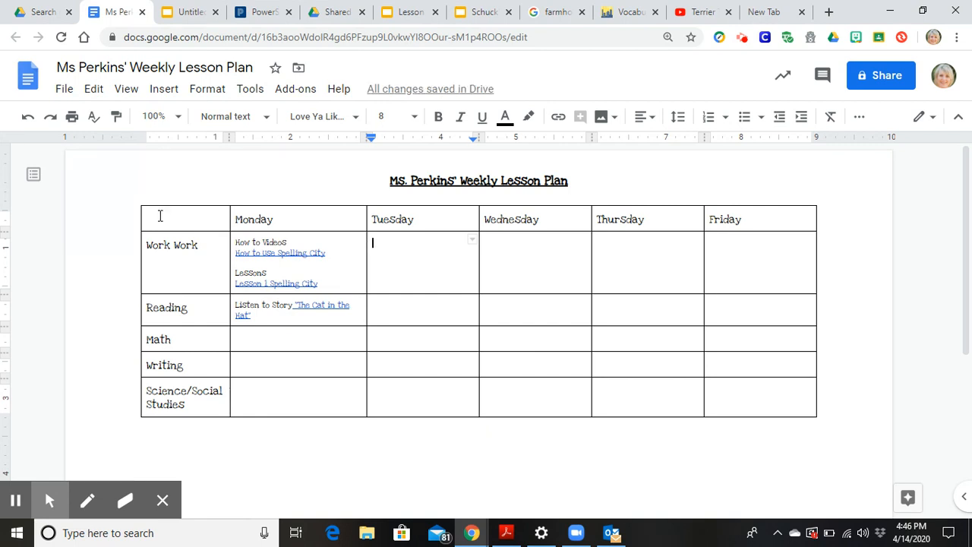
{"action": "left_click_drag", "start_coordinate": [159, 217], "coordinate": [768, 407]}
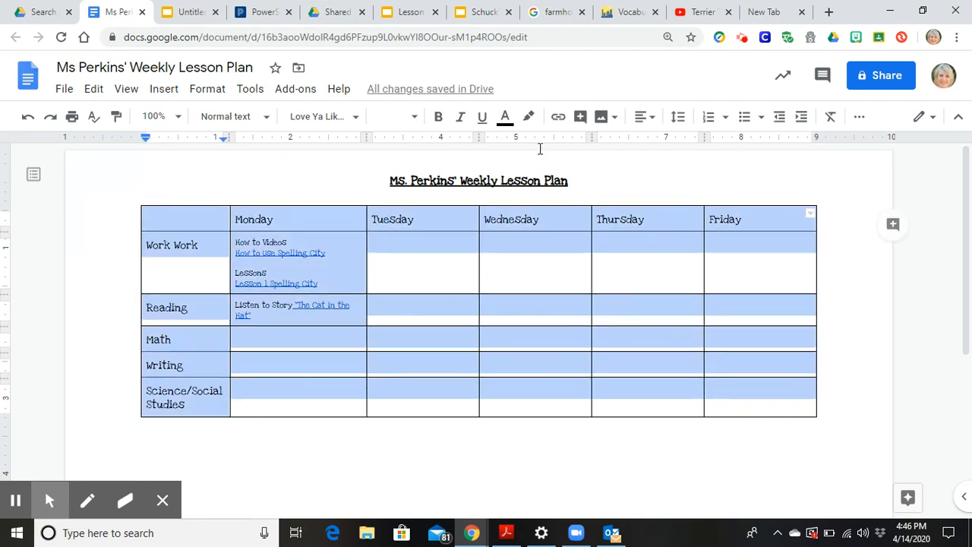
{"action": "left_click", "coordinate": [859, 118]}
{"action": "left_click", "coordinate": [774, 144]}
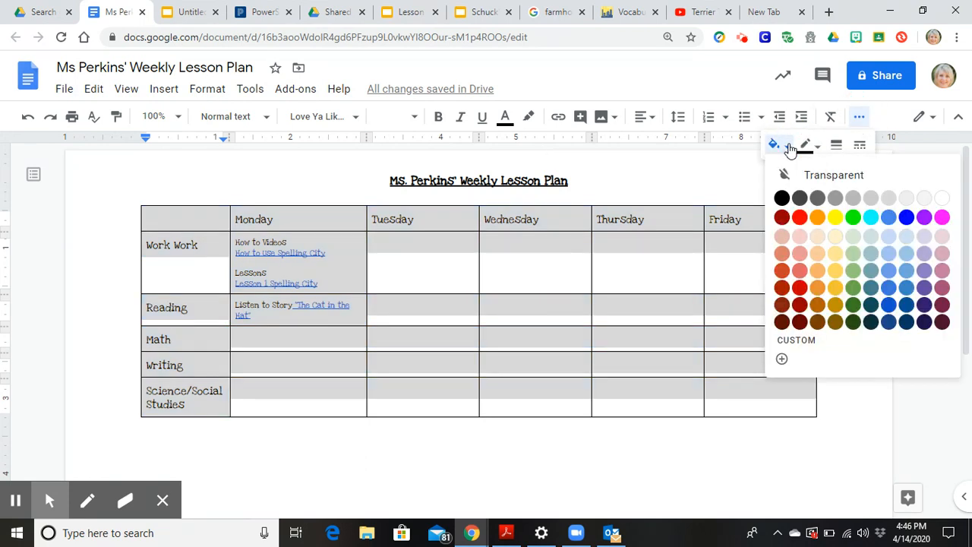
{"action": "left_click", "coordinate": [888, 253]}
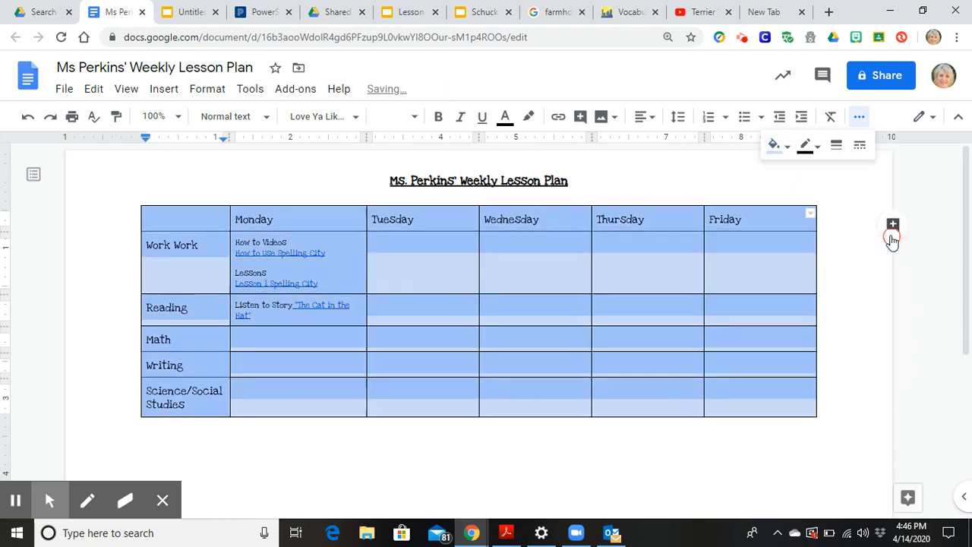
{"action": "left_click", "coordinate": [570, 359]}
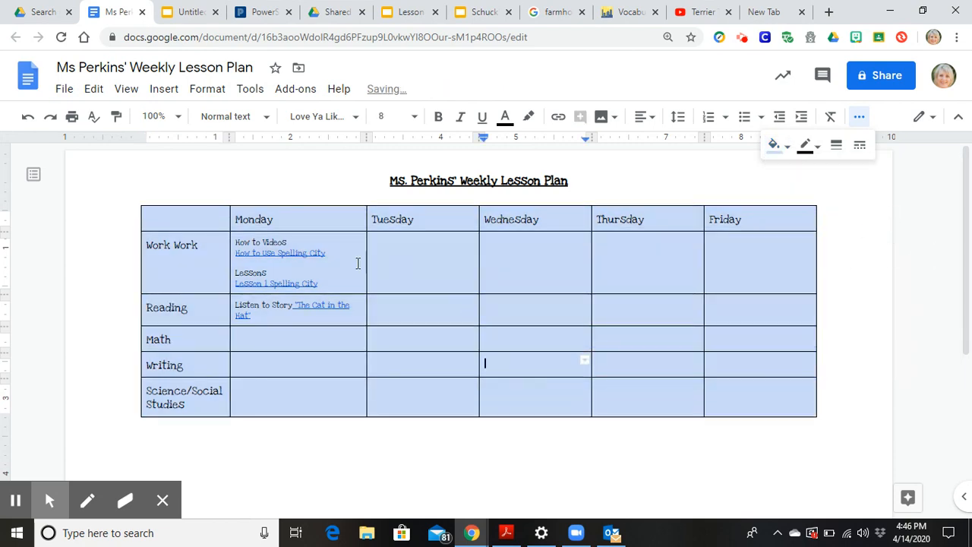
Step: Fill the table's header row, from the blank corner cell through Friday, with a golden yellow background
{"action": "left_click_drag", "start_coordinate": [191, 220], "coordinate": [792, 223]}
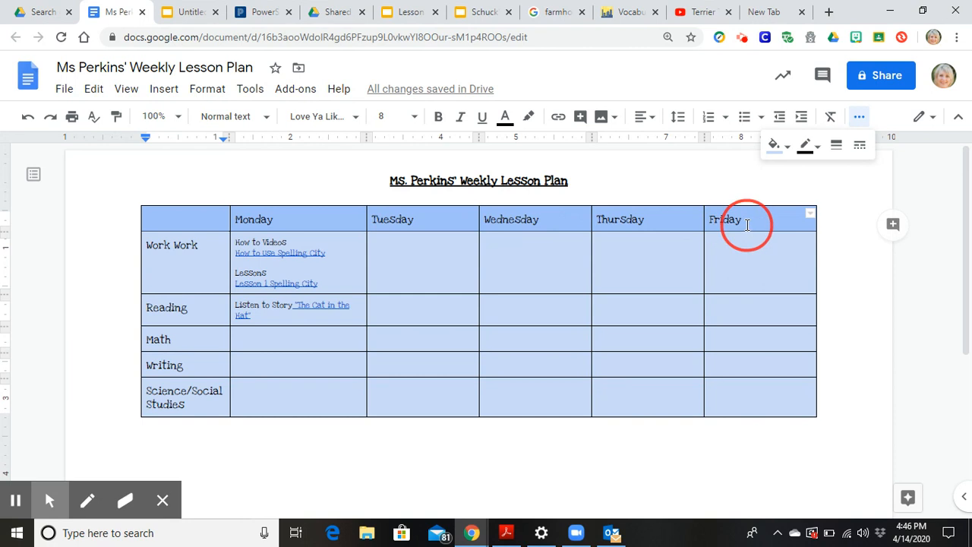
{"action": "left_click", "coordinate": [788, 147]}
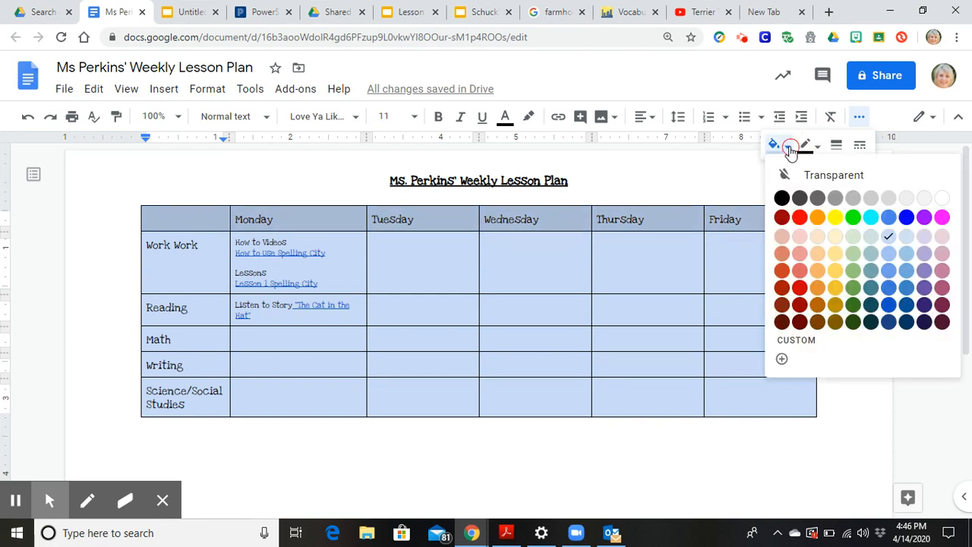
{"action": "left_click", "coordinate": [837, 270]}
{"action": "left_click", "coordinate": [628, 281]}
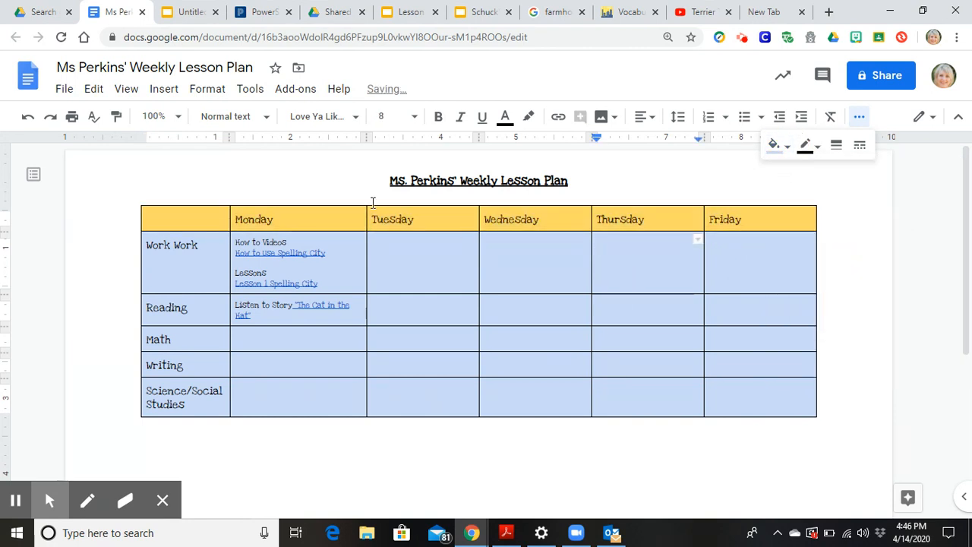
Step: Center the Monday through Friday headings in their cells and make them bold
{"action": "left_click_drag", "start_coordinate": [242, 214], "coordinate": [681, 210]}
{"action": "left_click", "coordinate": [721, 216]}
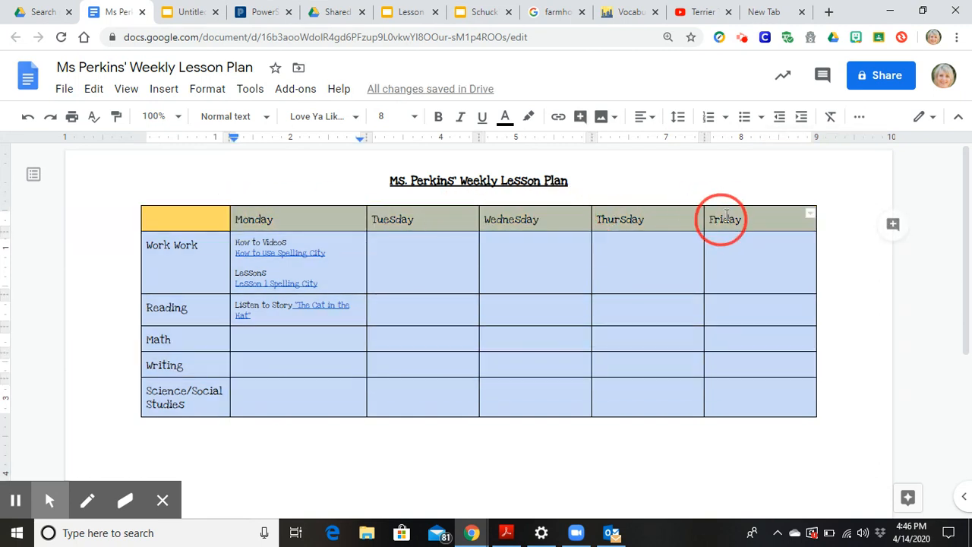
{"action": "left_click", "coordinate": [645, 116]}
{"action": "left_click", "coordinate": [599, 146]}
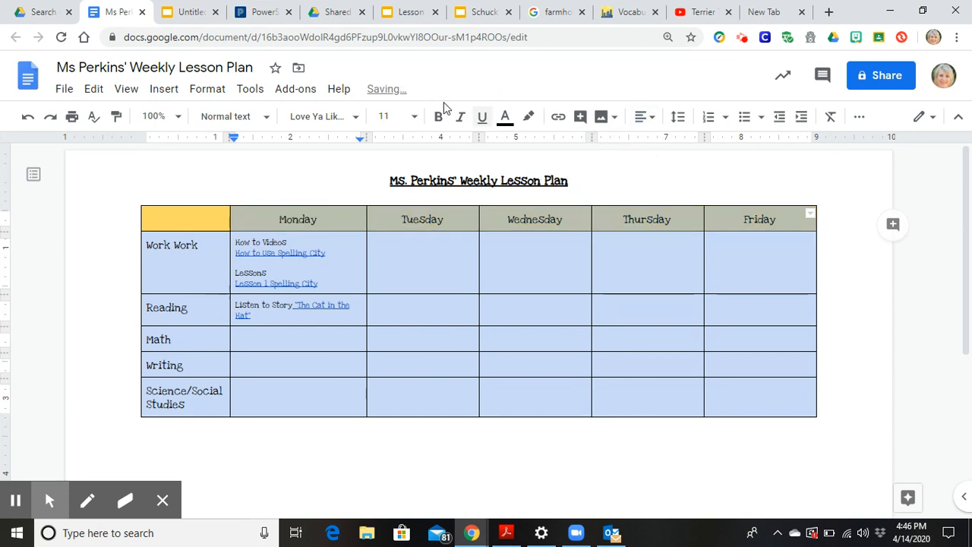
{"action": "left_click", "coordinate": [437, 119]}
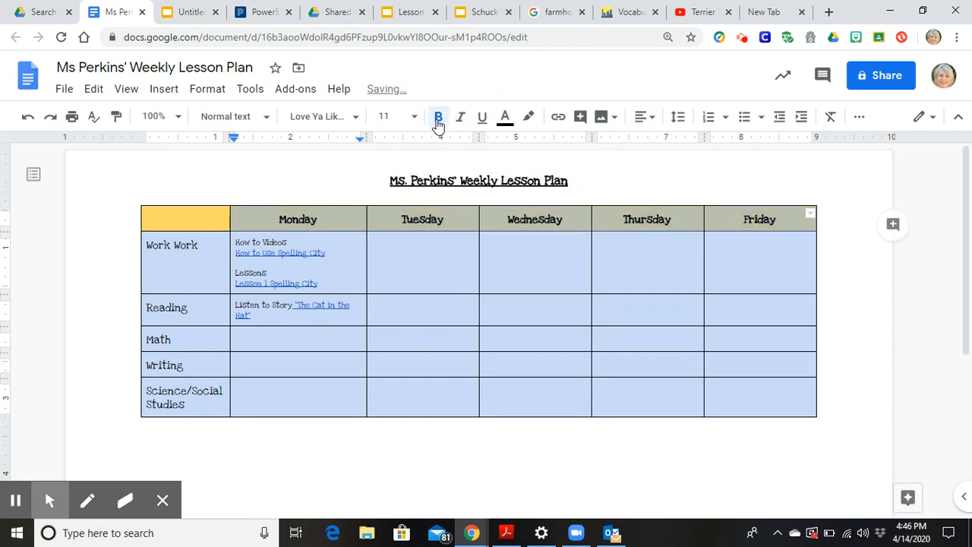
{"action": "left_click", "coordinate": [411, 265]}
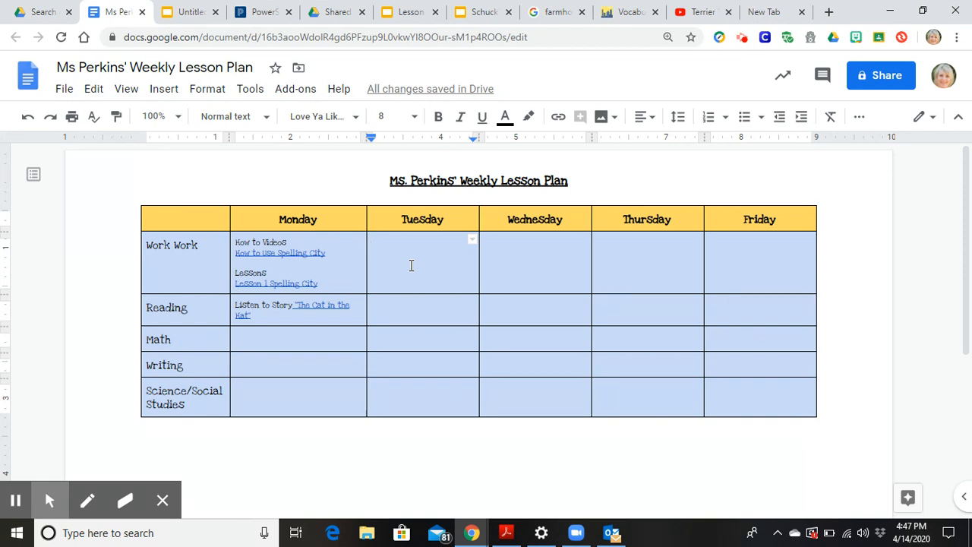
Step: Enter the sample text "What you will link" in the Tuesday cell of the Work Work row
{"action": "left_click", "coordinate": [398, 321]}
{"action": "left_click", "coordinate": [401, 242]}
{"action": "type", "text": "What you will link"}
{"action": "left_click_drag", "start_coordinate": [448, 243], "coordinate": [372, 248]}
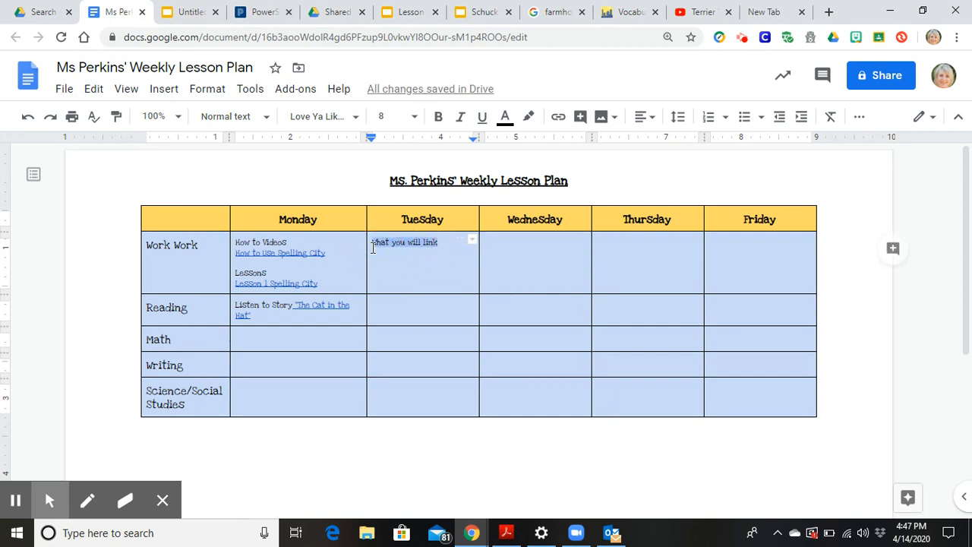
{"action": "left_click", "coordinate": [164, 88]}
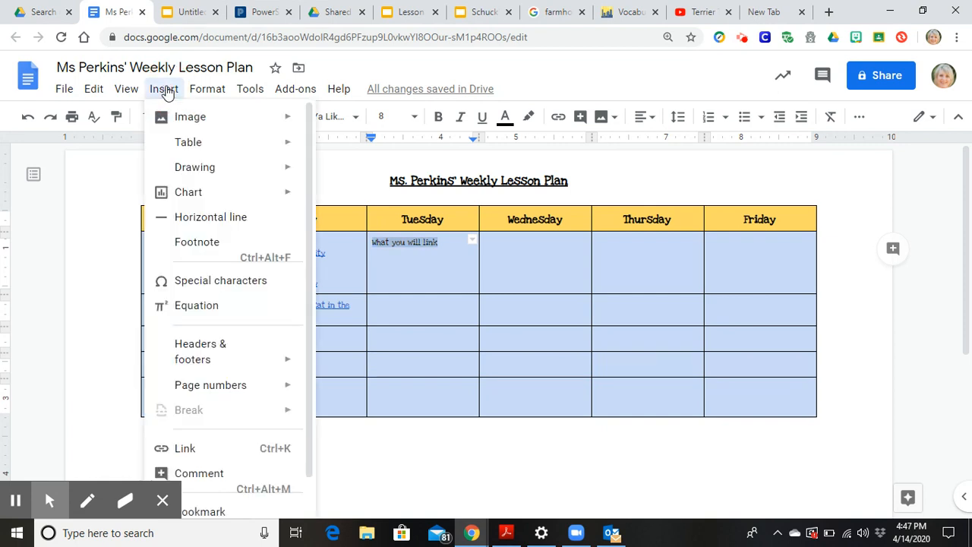
{"action": "left_click", "coordinate": [190, 433]}
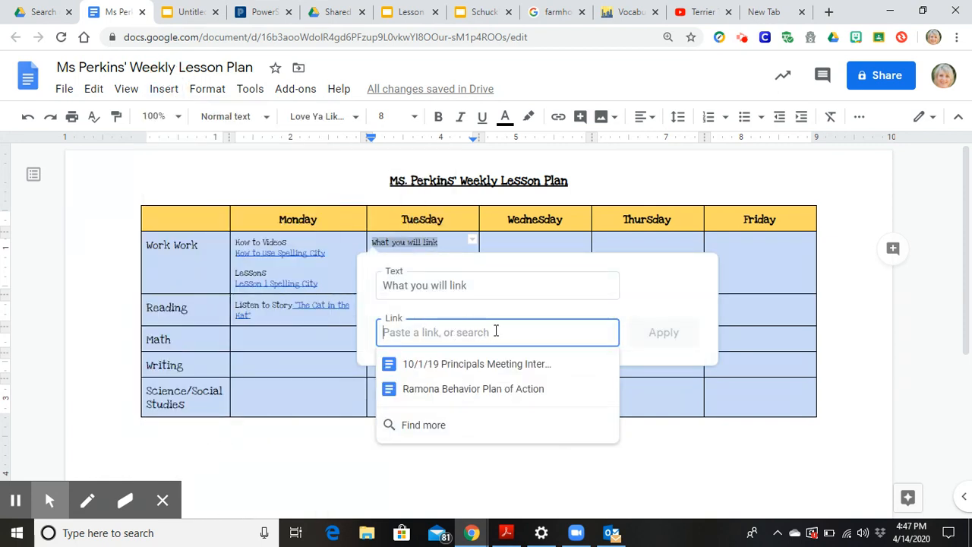
{"action": "left_click", "coordinate": [694, 461]}
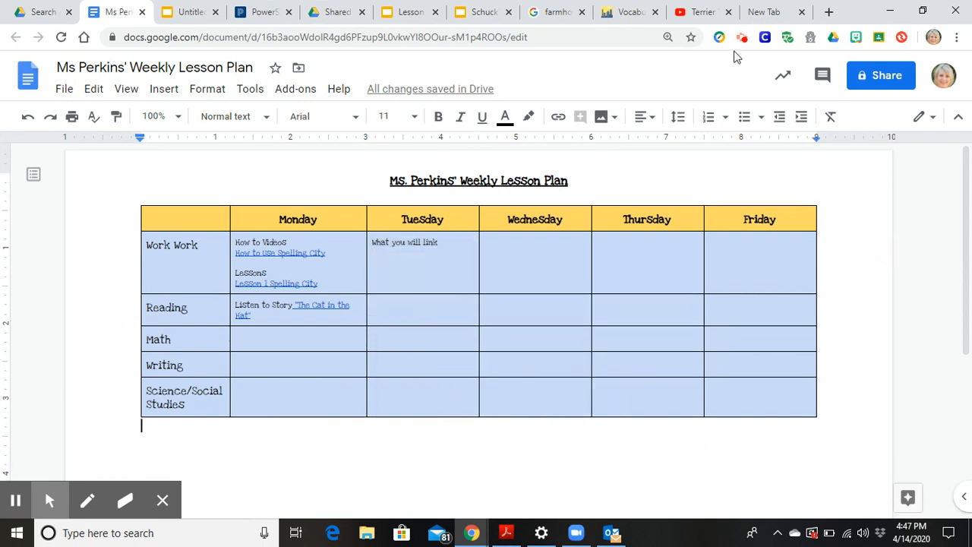